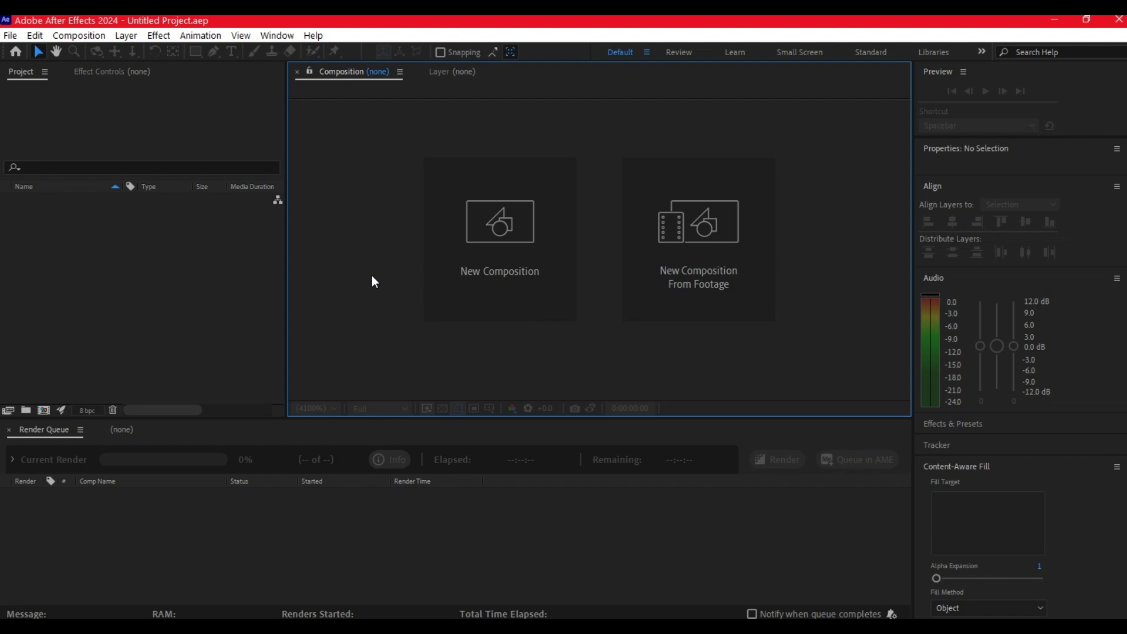
# - Create a composition named 'city', 1920×1080 at 29.97 fps, with duration 0;00;12;00
pyautogui.click(235, 347)
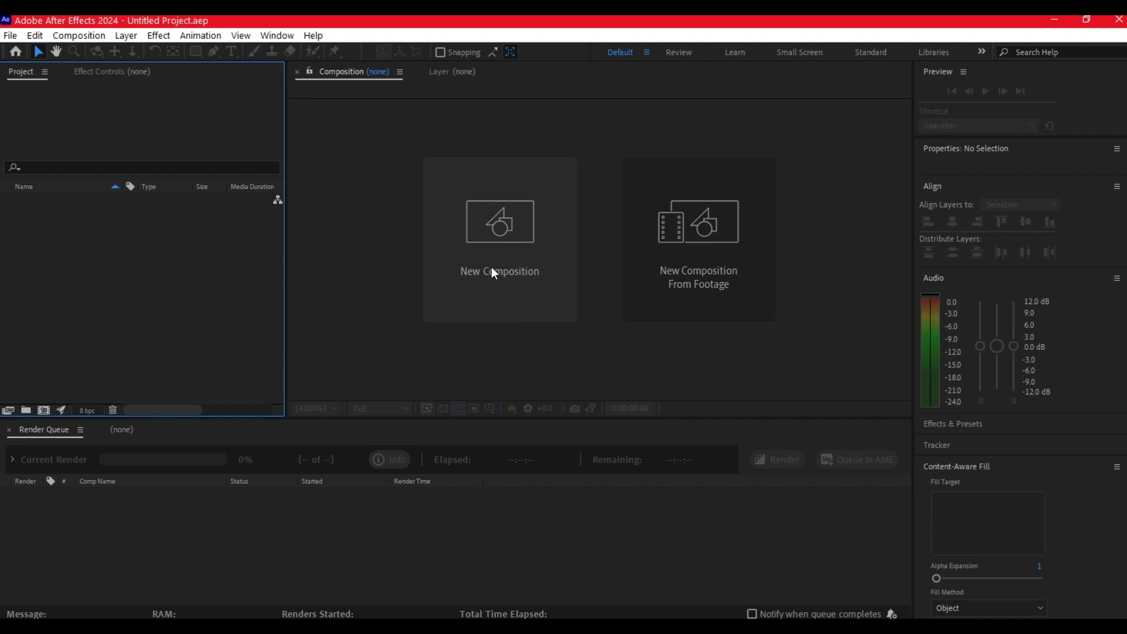
pyautogui.click(452, 225)
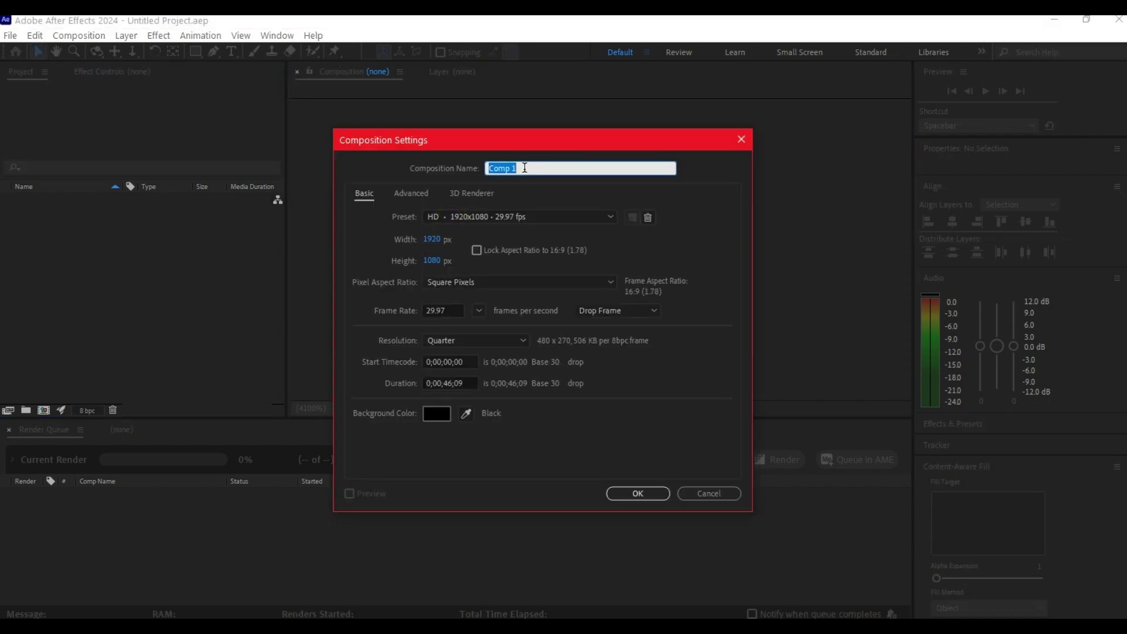
pyautogui.write('city')
pyautogui.click(472, 383)
pyautogui.write('1200')
pyautogui.press('Tab')
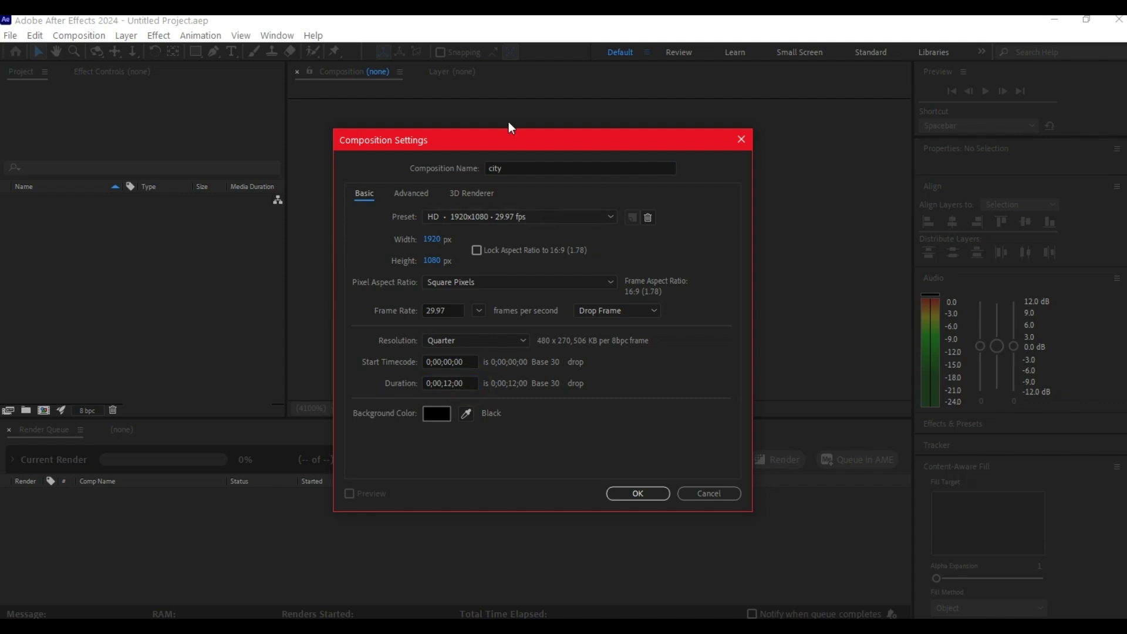
pyautogui.click(636, 495)
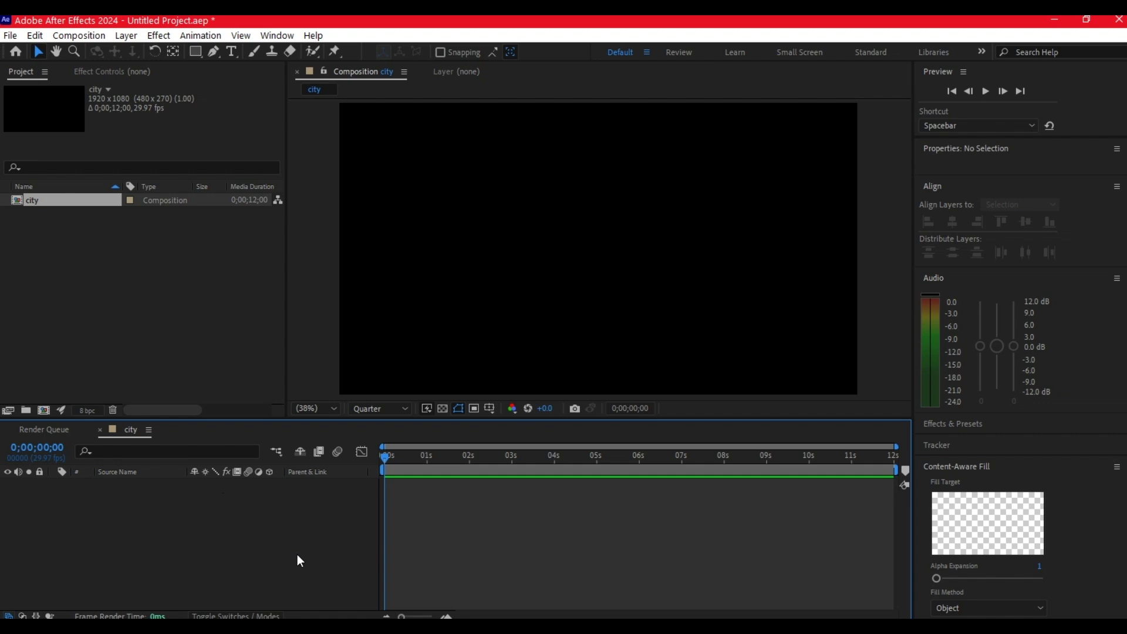
# - Add a comp-size dark grey solid layer named 'sky' through New > Solid
pyautogui.rightClick(335, 523)
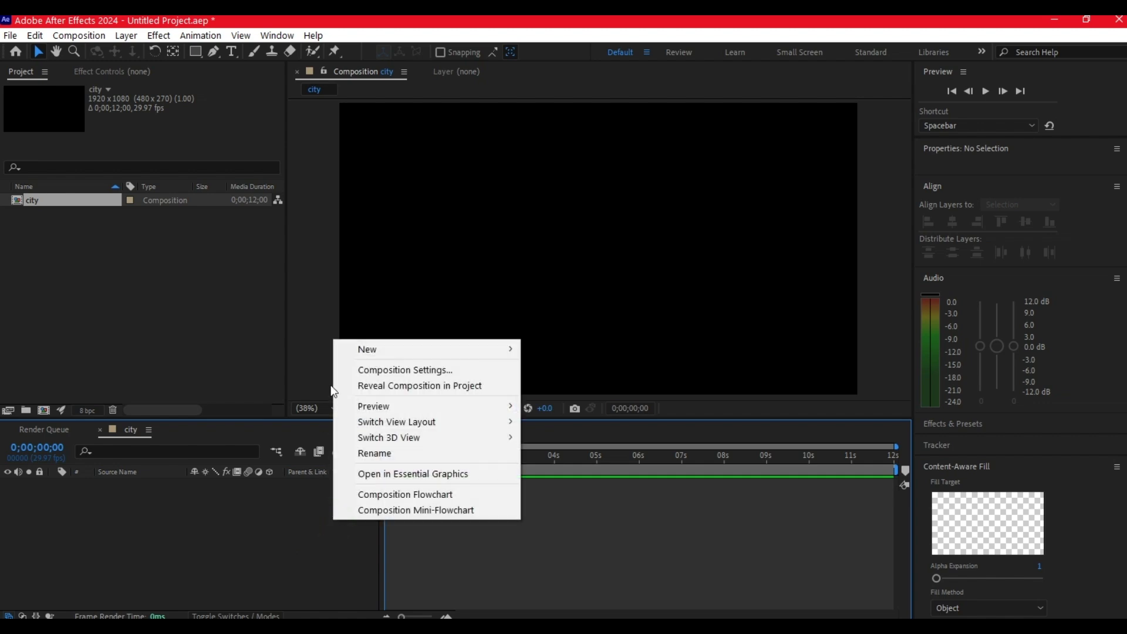
pyautogui.moveTo(365, 352)
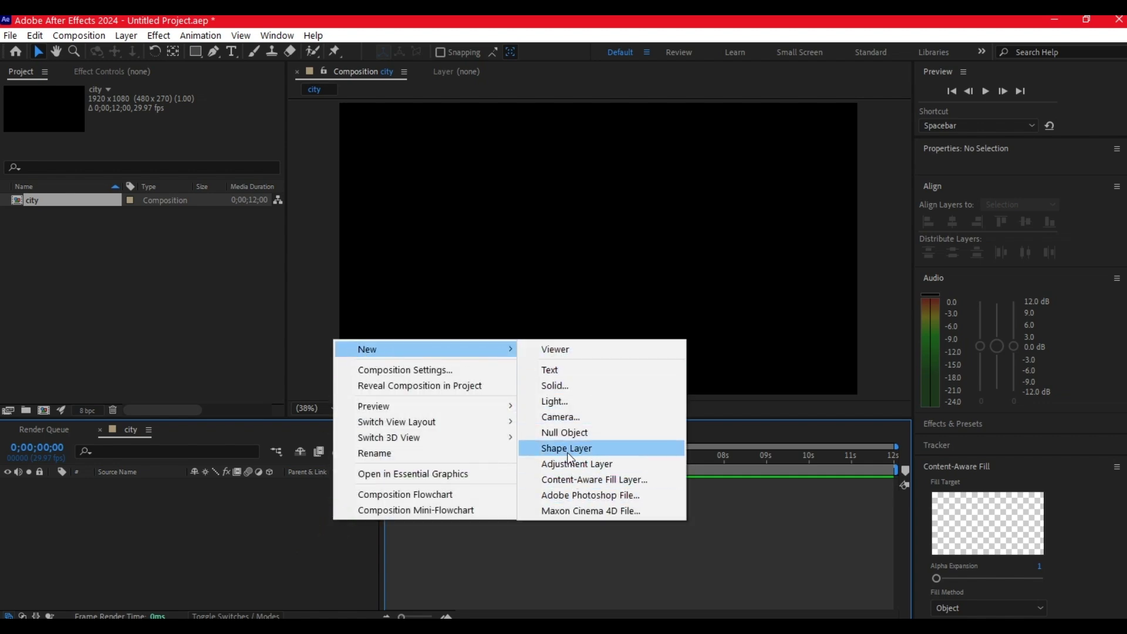
pyautogui.click(552, 386)
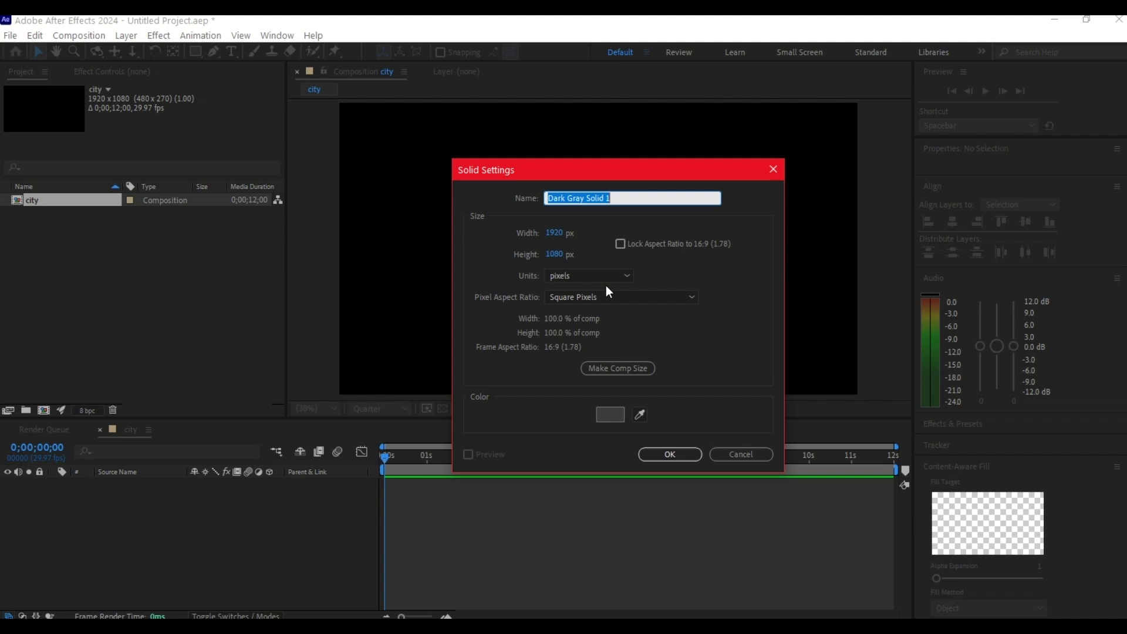
pyautogui.write('sky')
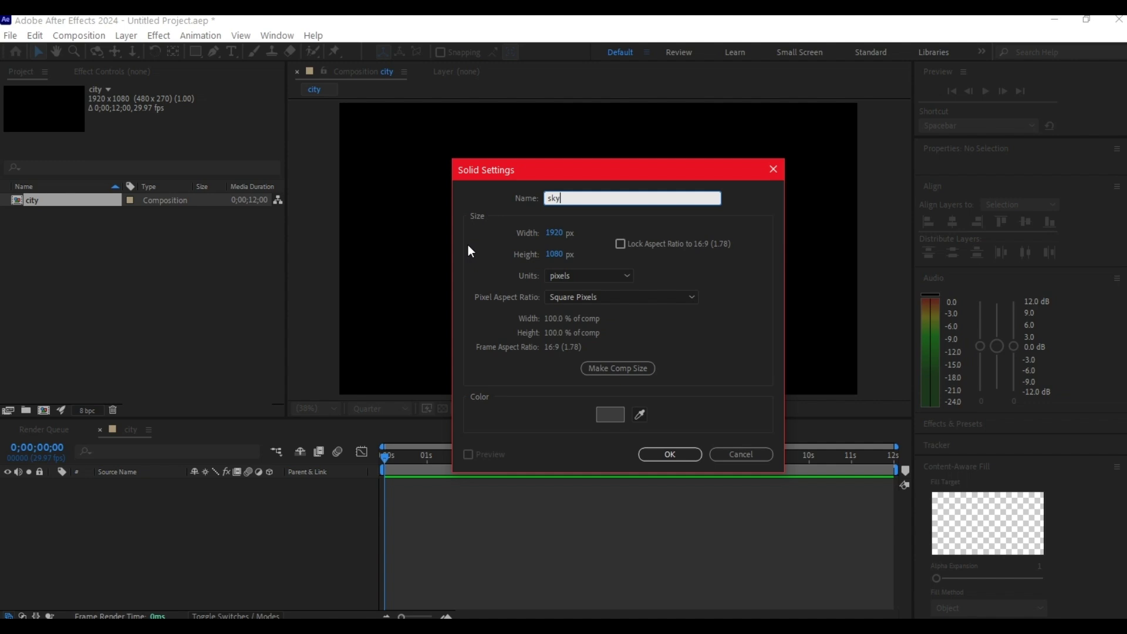
pyautogui.click(618, 368)
pyautogui.click(669, 455)
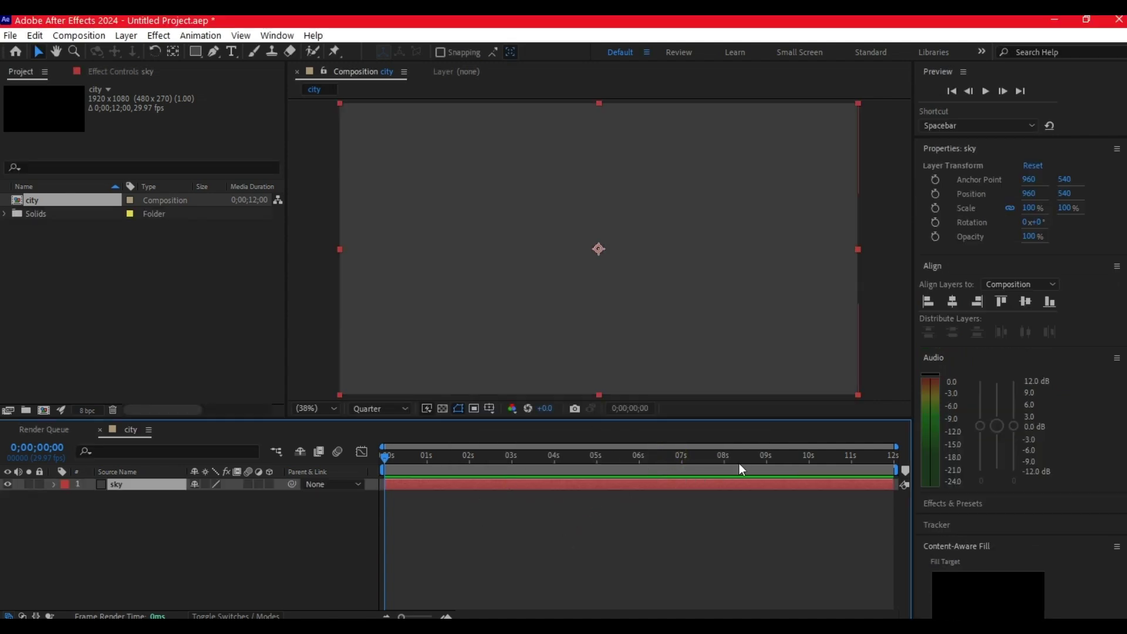
# - Apply Gradient Ramp to sky, set Ramp Shape to Radial Ramp, and swap the colours
pyautogui.hotkey('ctrl', 'space')
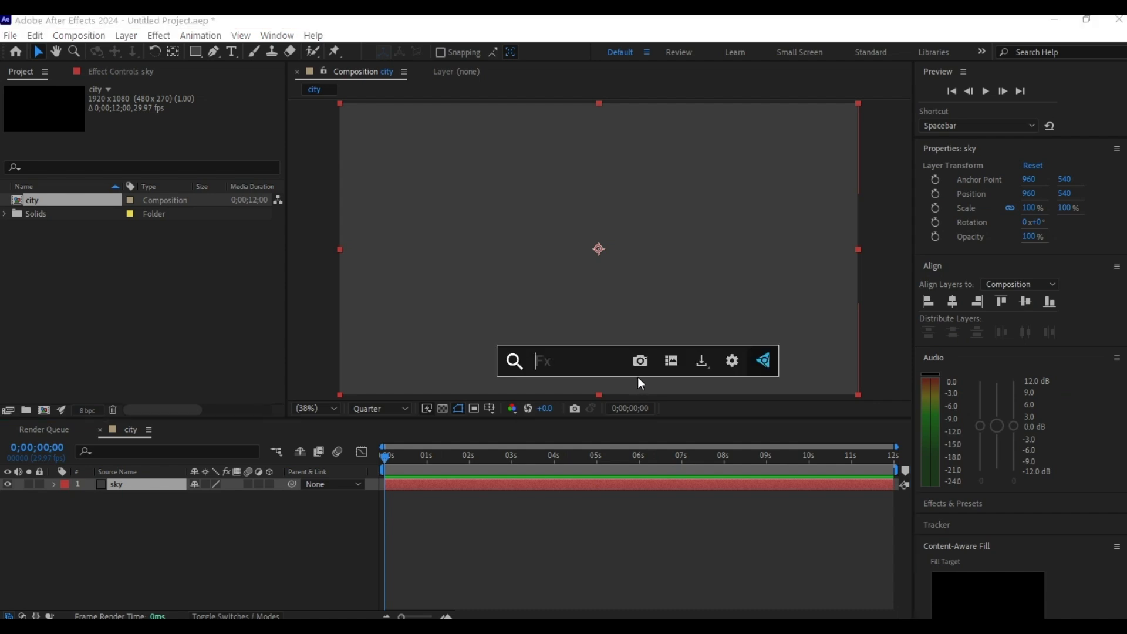
pyautogui.write('ramp')
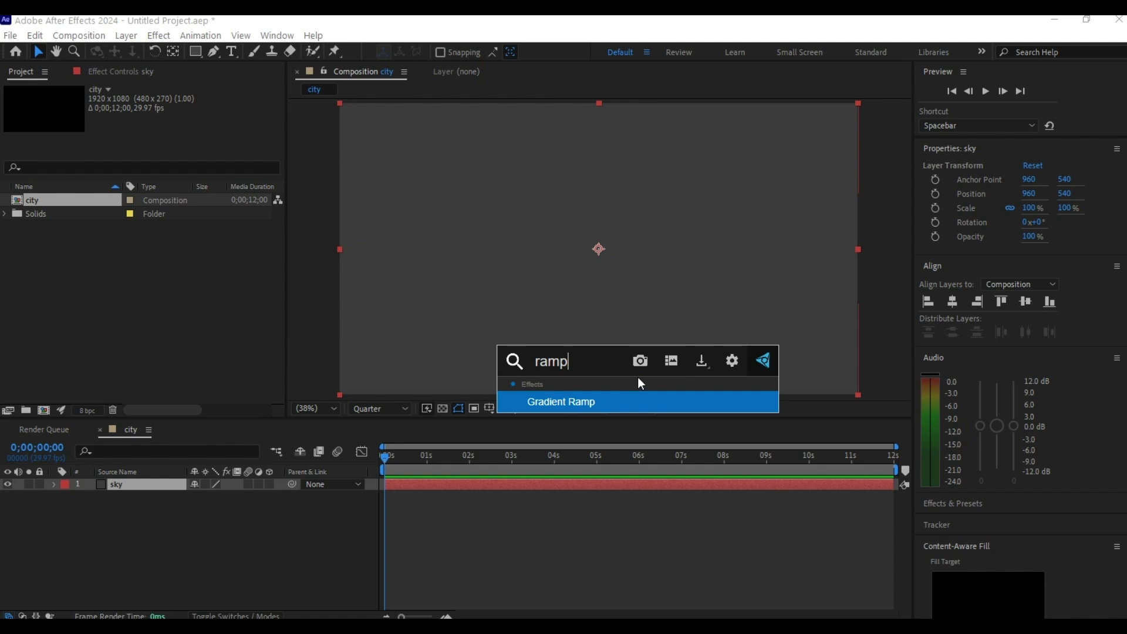
pyautogui.click(583, 400)
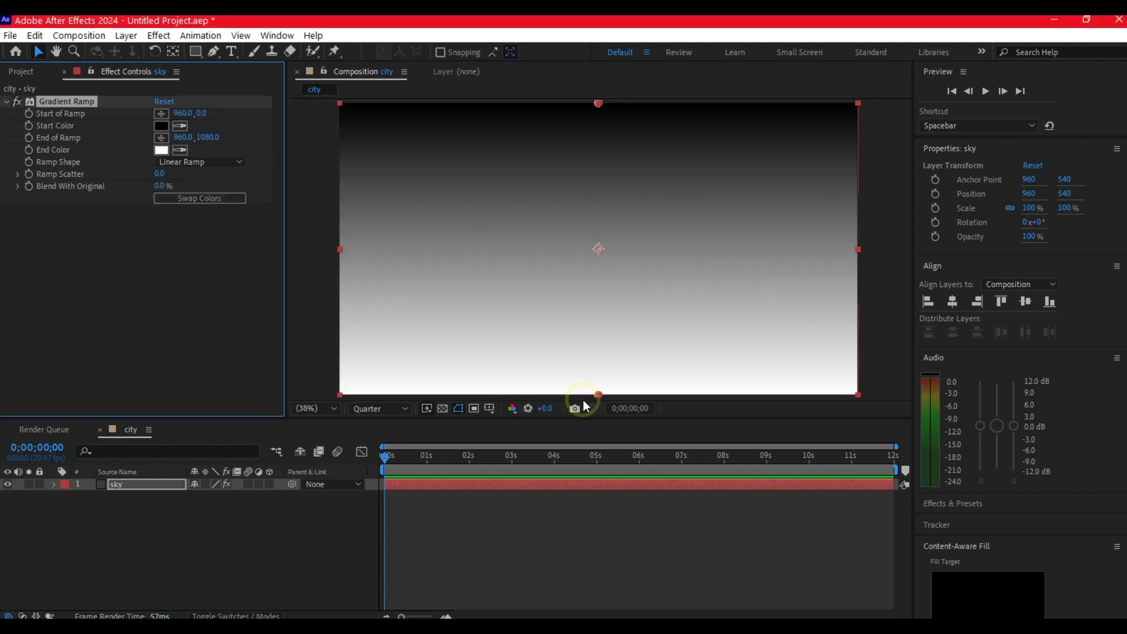
pyautogui.click(184, 163)
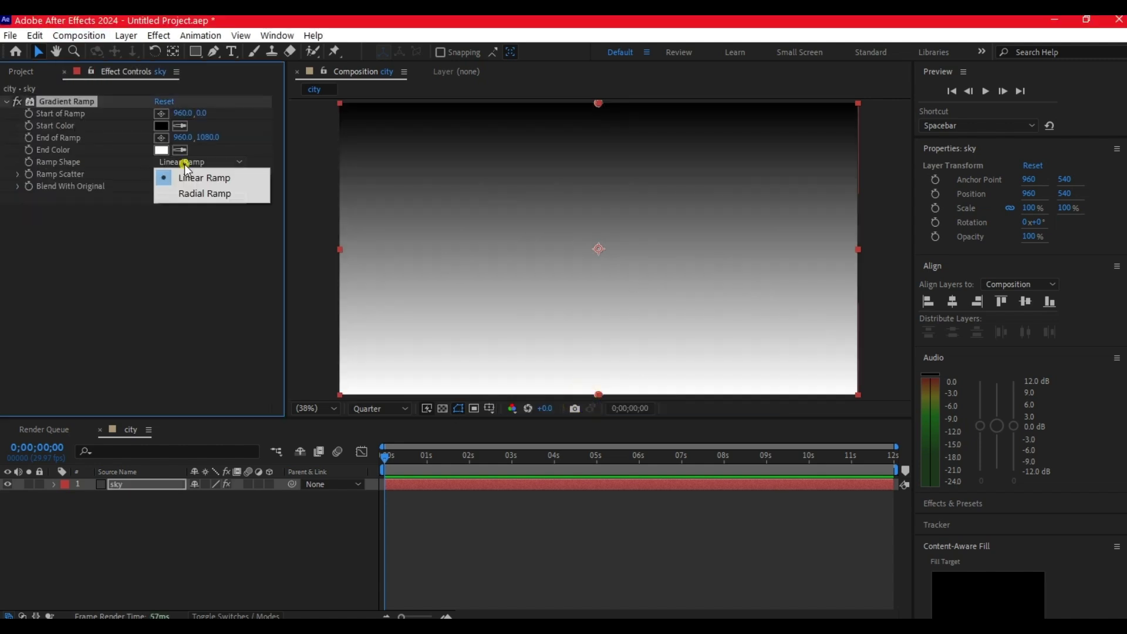
pyautogui.click(203, 193)
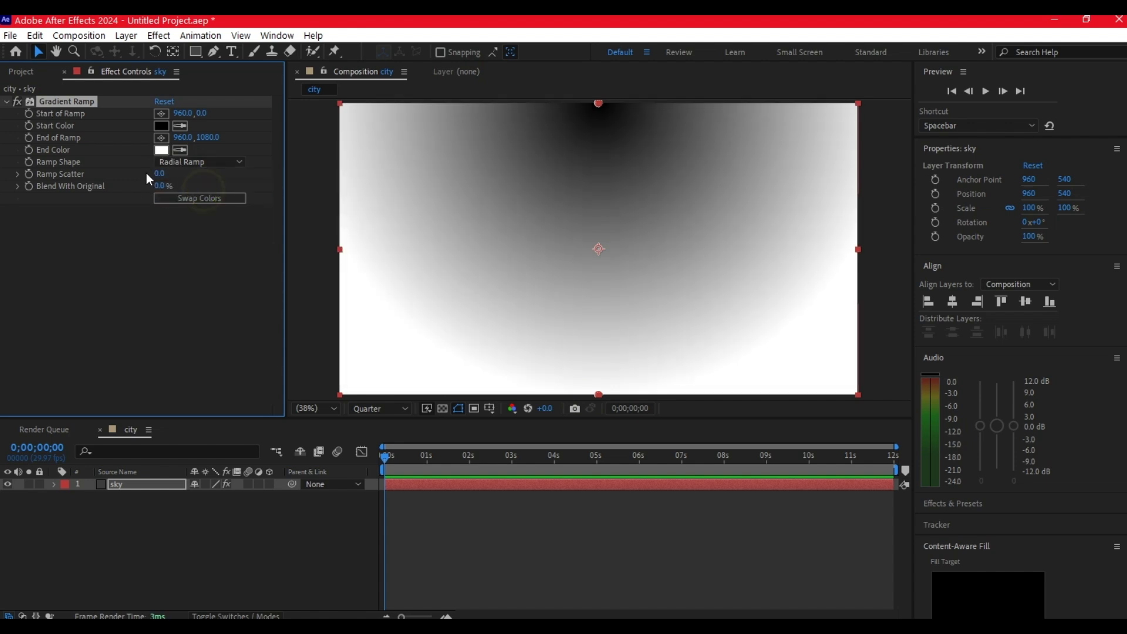
pyautogui.click(203, 200)
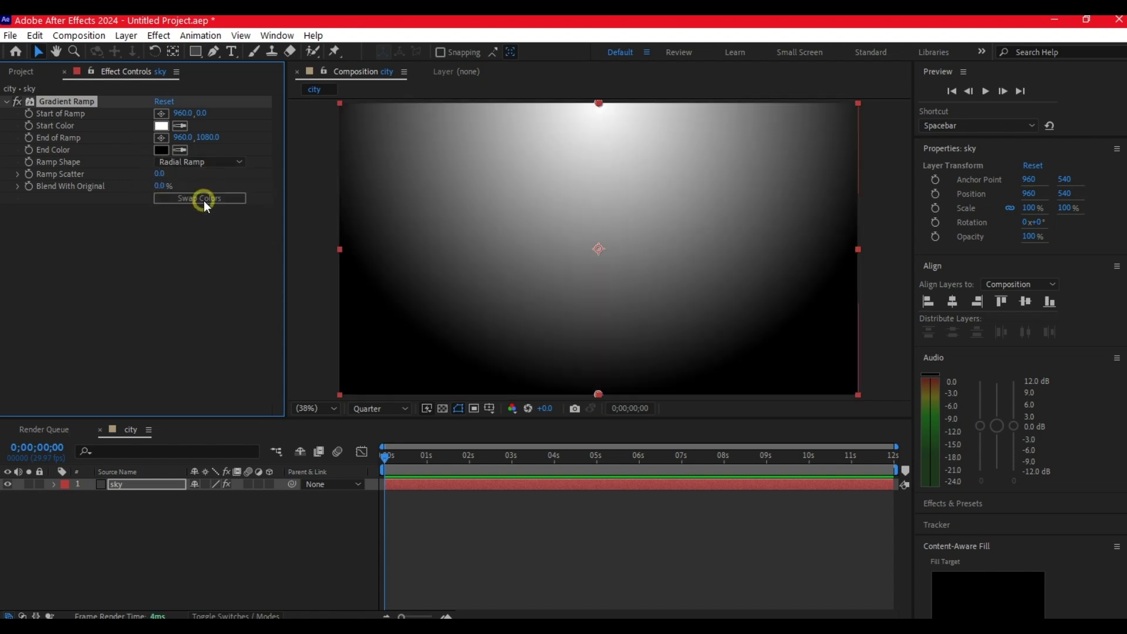
# - Add the cityscape sunset photo to the comp and eyedrop grey and peach gradient colours from it
pyautogui.hotkey('alt', 'Tab')
pyautogui.click(822, 390)
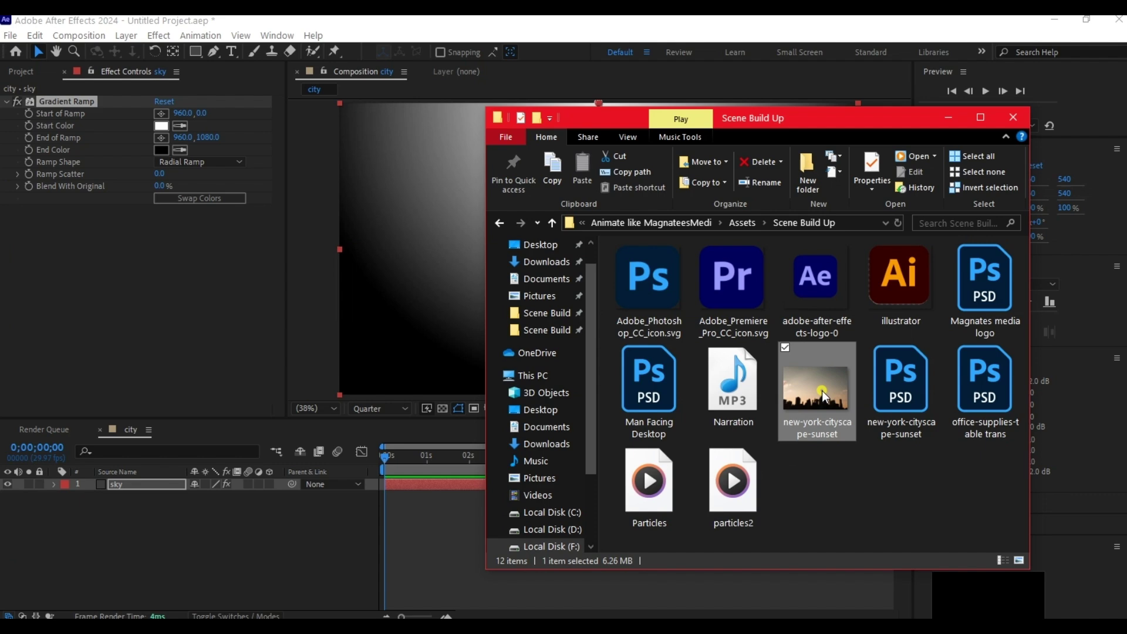
pyautogui.moveTo(794, 399); pyautogui.dragTo(128, 538)
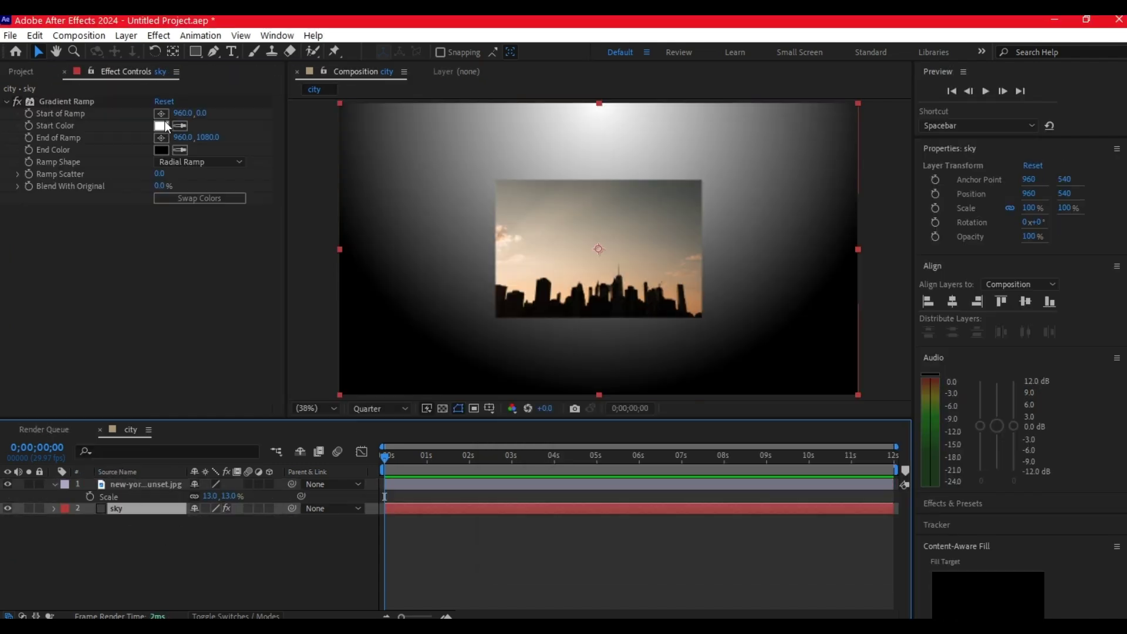
pyautogui.click(180, 150)
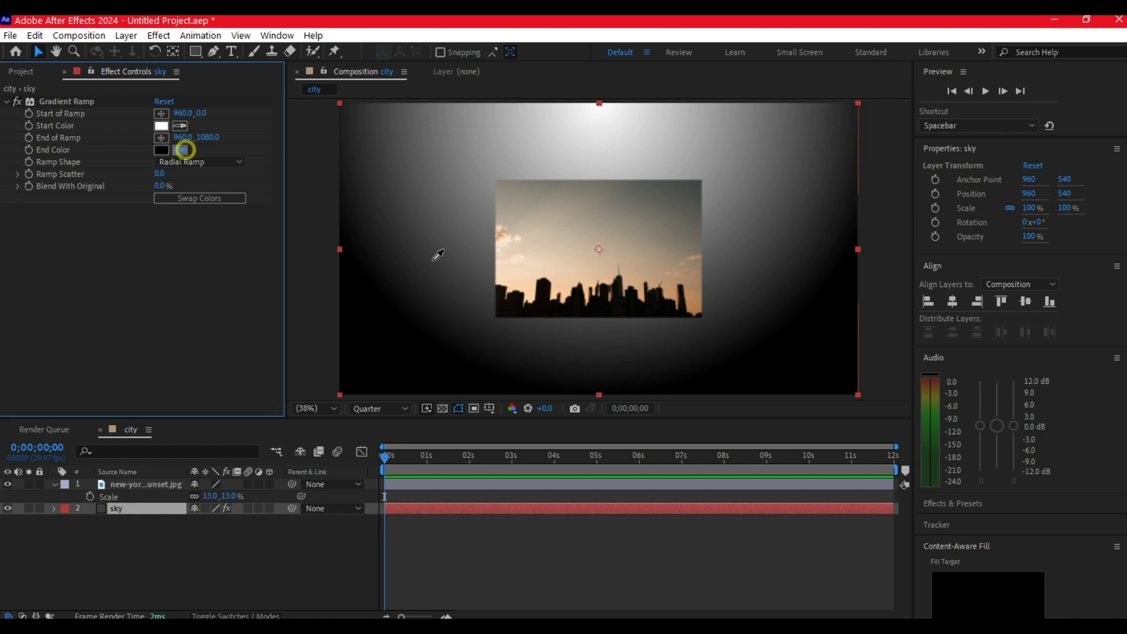
pyautogui.click(683, 190)
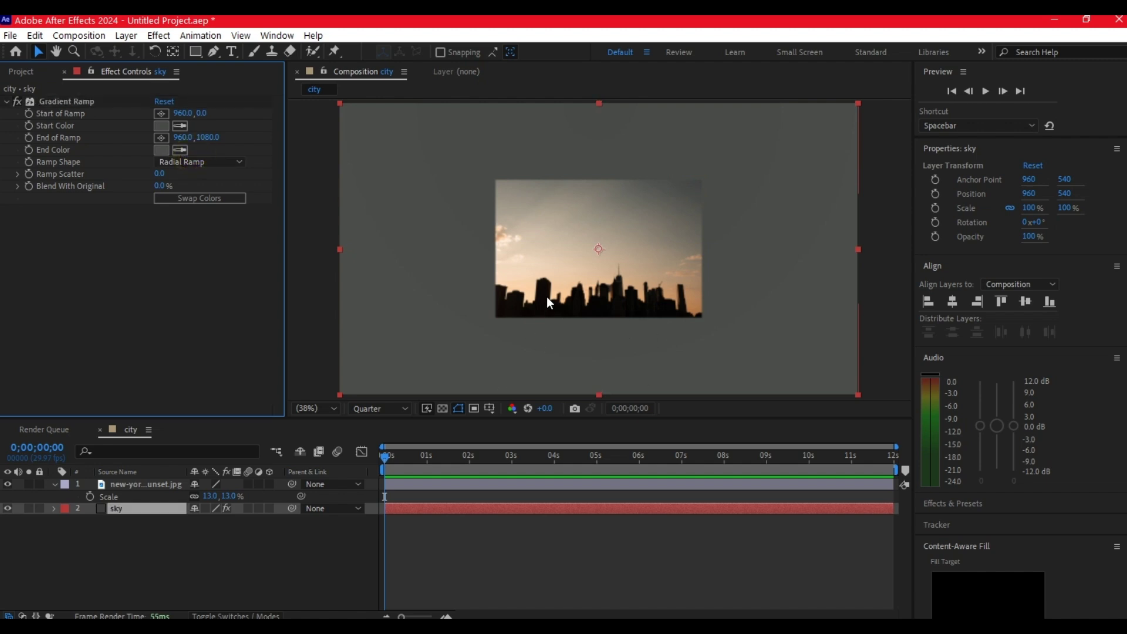
pyautogui.click(176, 148)
pyautogui.click(161, 327)
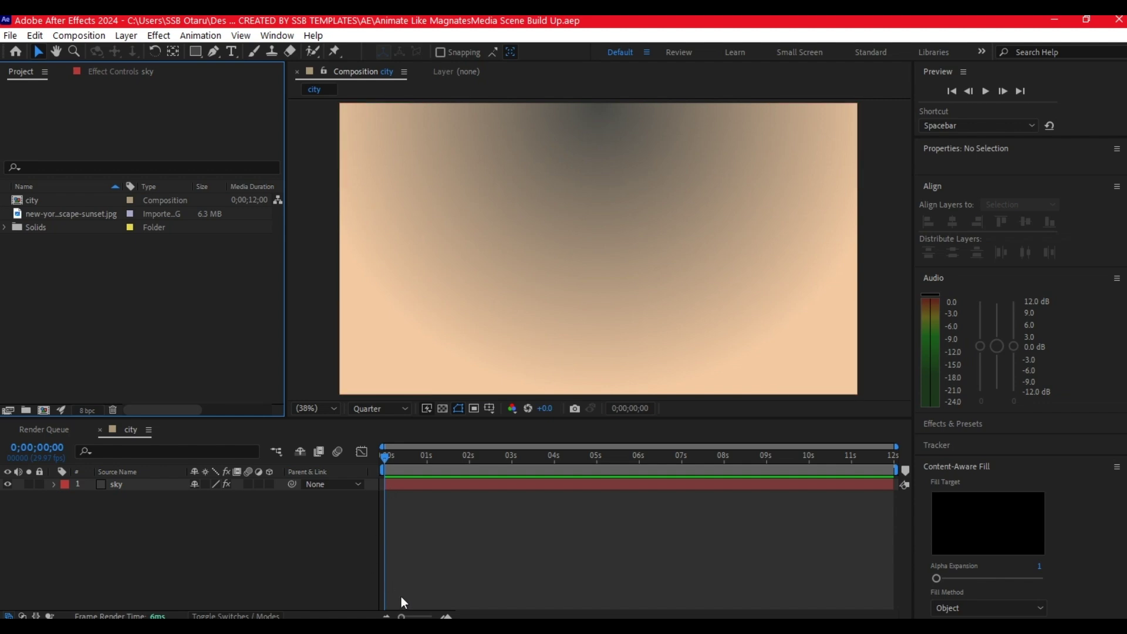
# - Import new-york-cityscape-sunset.psd as footage and add it above sky in the city timeline
pyautogui.click(427, 573)
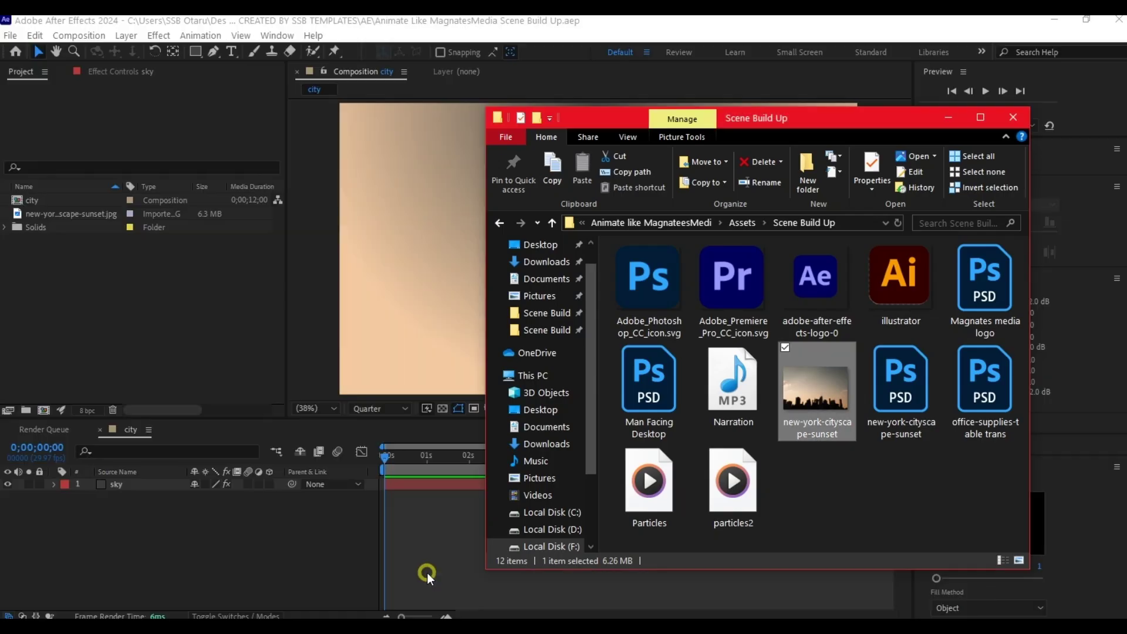
pyautogui.click(901, 390)
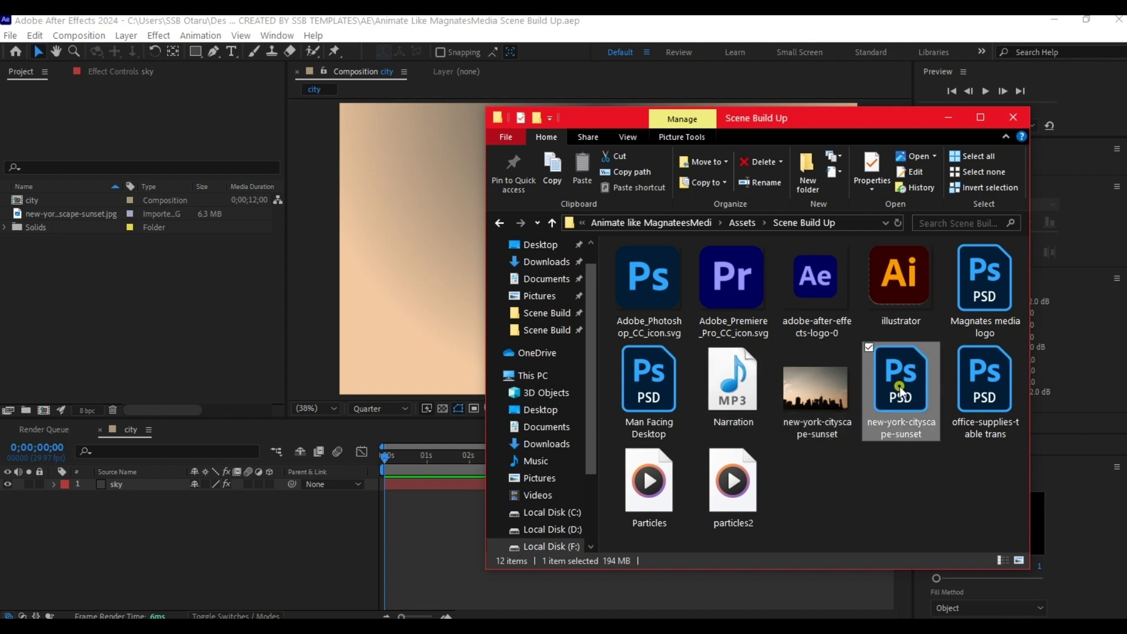
pyautogui.moveTo(901, 391); pyautogui.dragTo(117, 319)
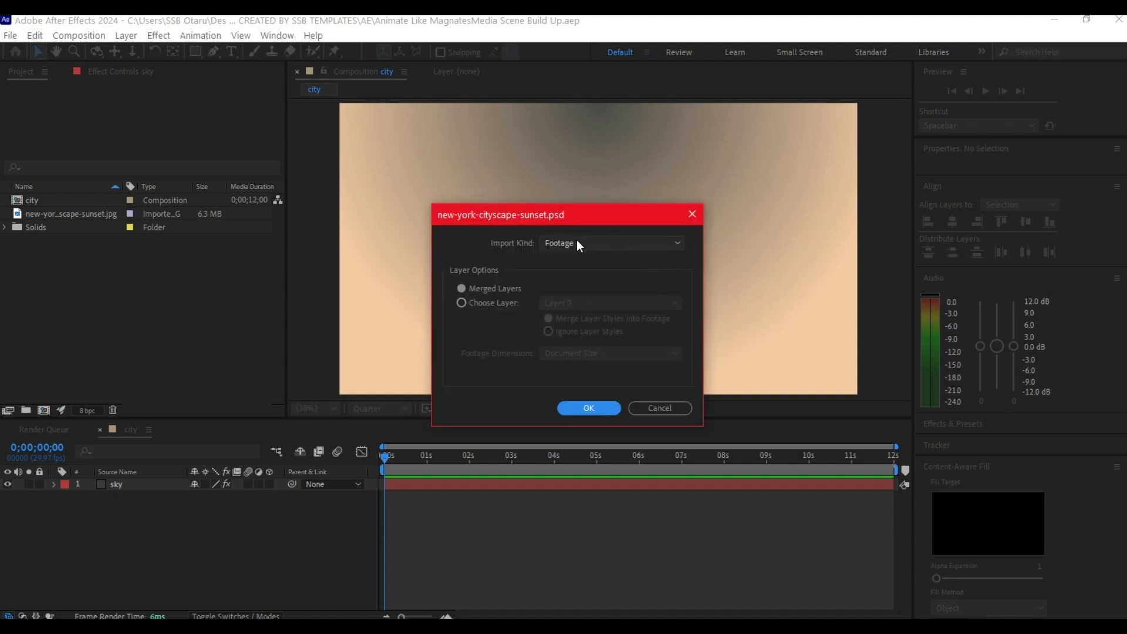
pyautogui.click(584, 408)
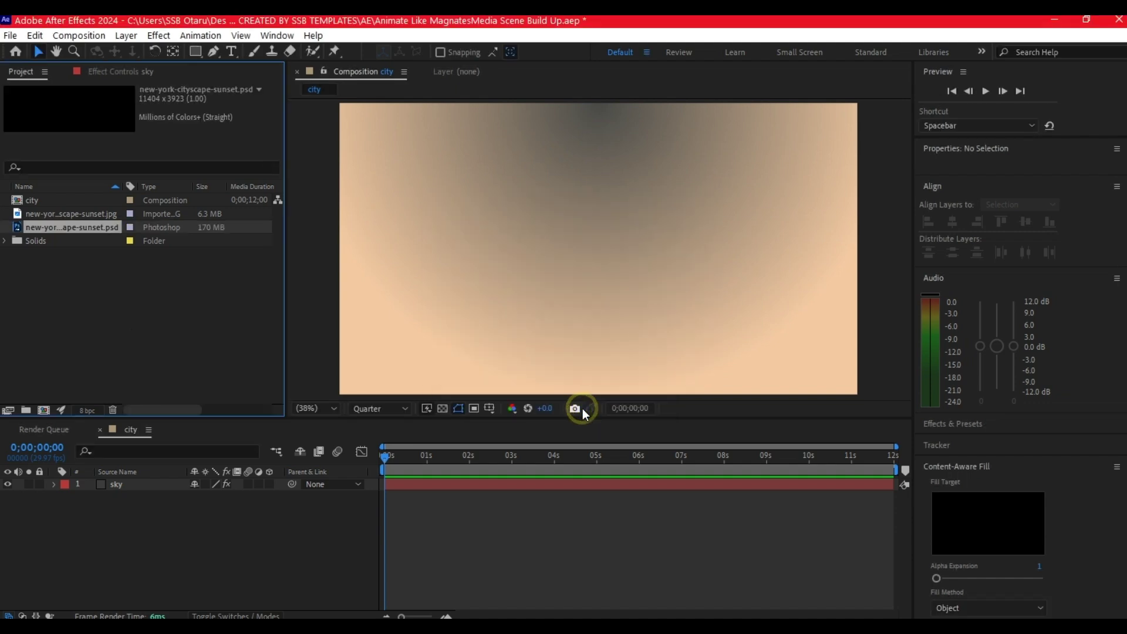
pyautogui.moveTo(17, 229); pyautogui.dragTo(64, 487)
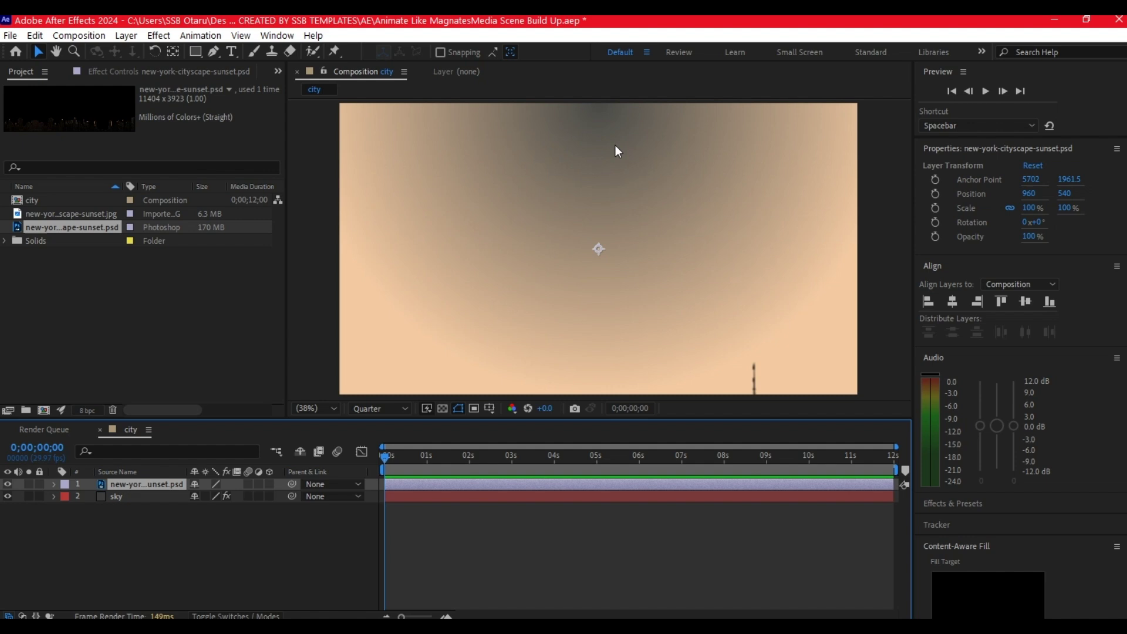
# - Change the sky's Gradient Ramp shape to Linear Ramp and bring up the Scene Build Up folder
pyautogui.click(125, 498)
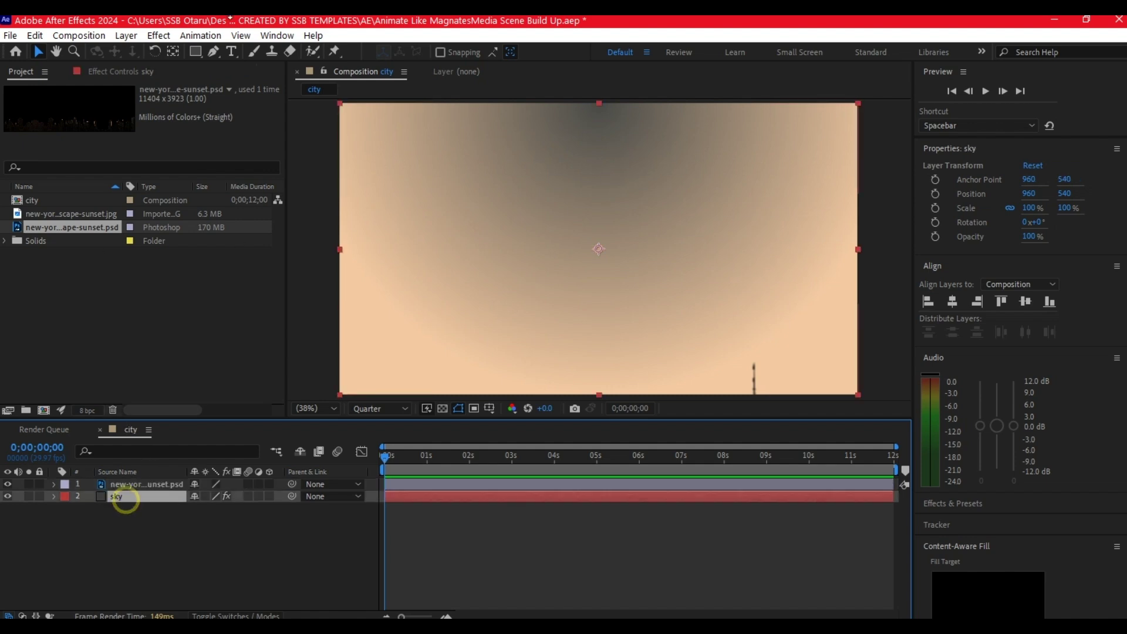
pyautogui.click(115, 73)
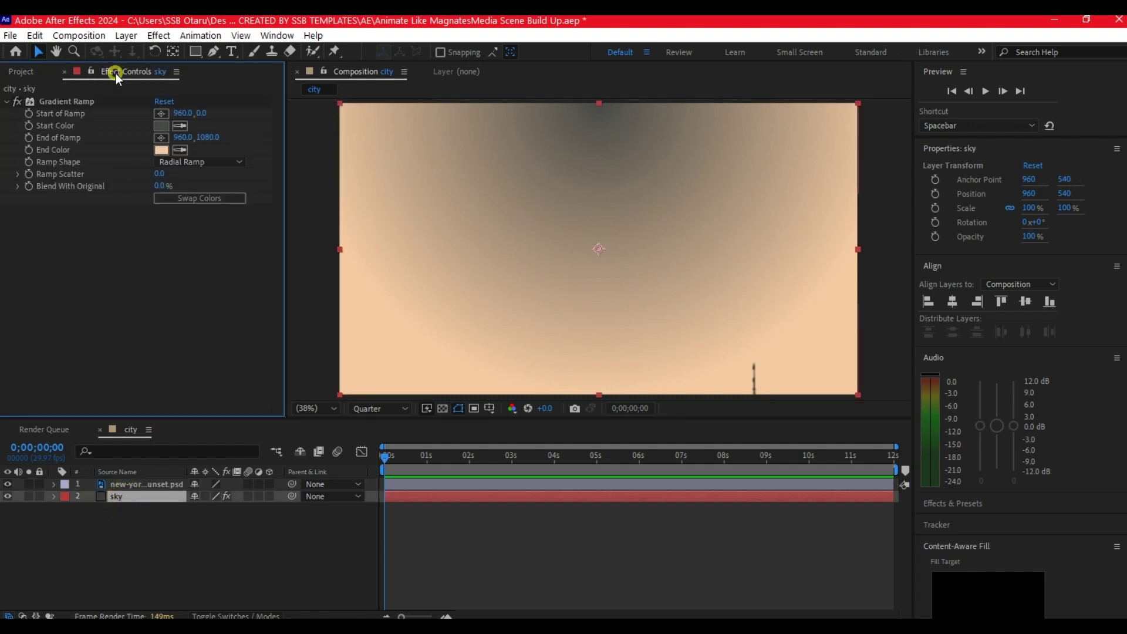
pyautogui.click(197, 160)
pyautogui.click(186, 179)
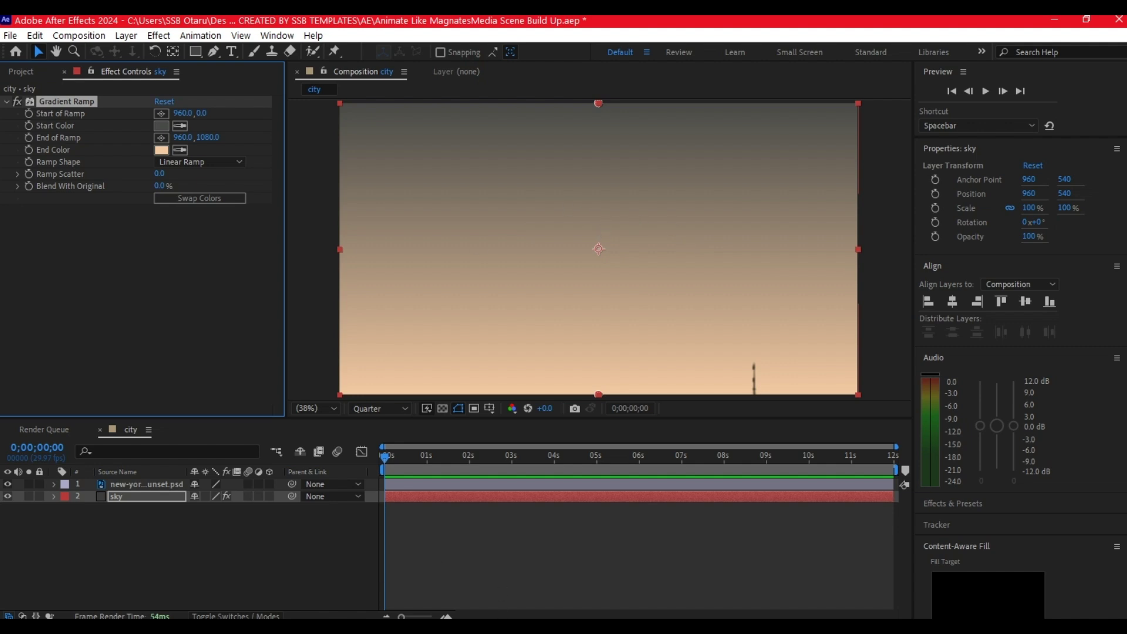
pyautogui.moveTo(427, 618)
pyautogui.click(430, 572)
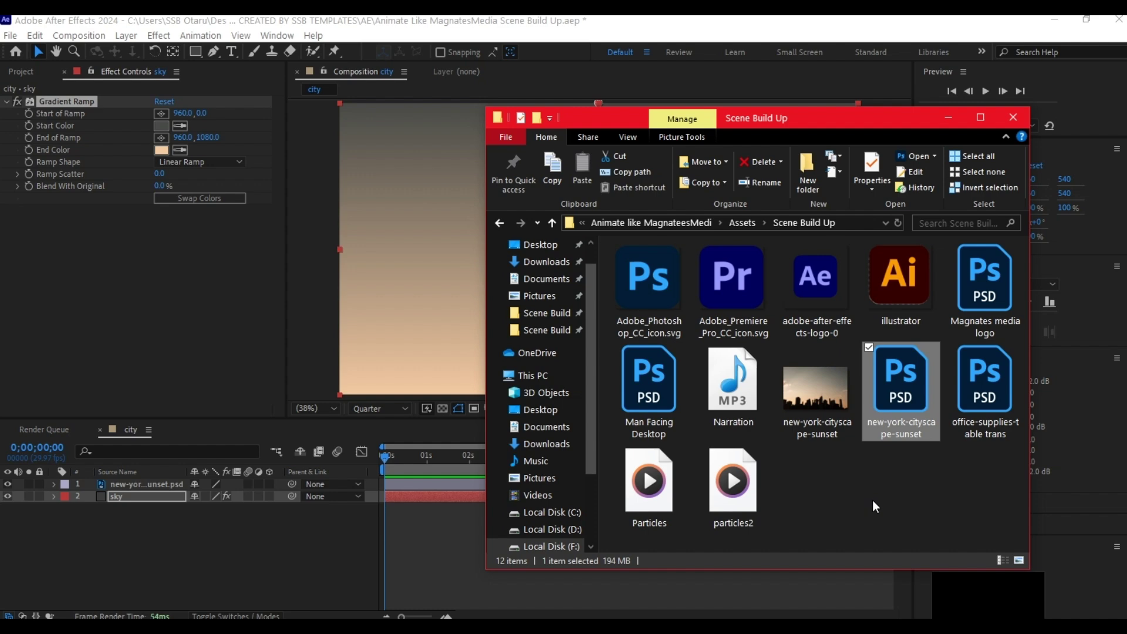
# - Put the Magnates media logo below the skyline layer, then import 1080p.ai and add it to city
pyautogui.moveTo(971, 276); pyautogui.dragTo(106, 518)
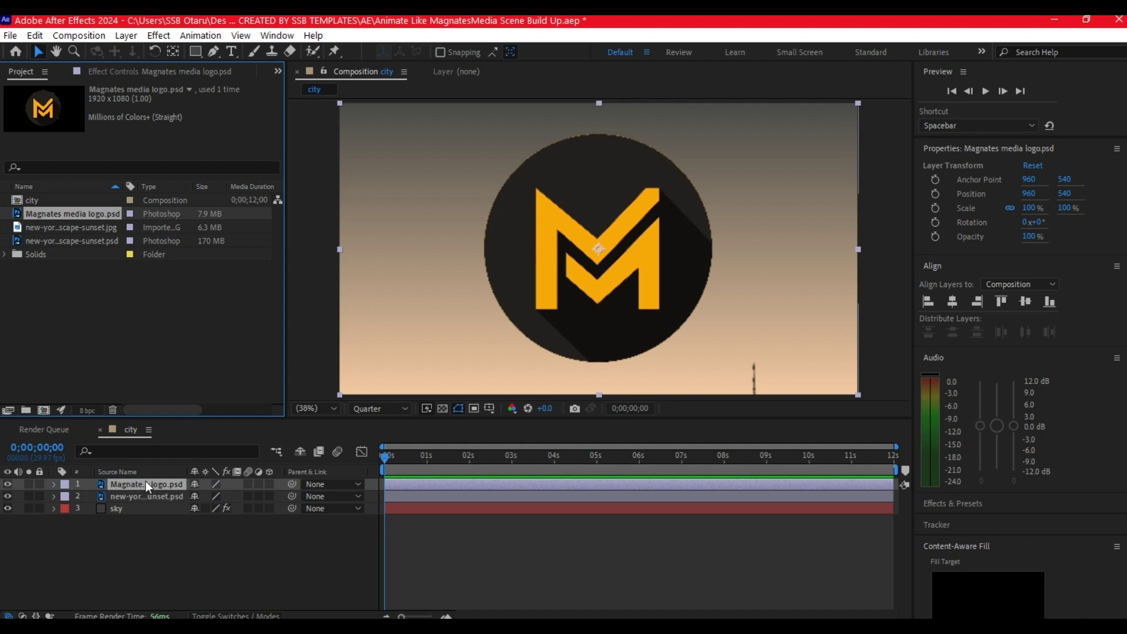
pyautogui.moveTo(143, 481)
pyautogui.mouseDown()
pyautogui.moveTo(143, 506)
pyautogui.moveTo(145, 495)
pyautogui.mouseUp()
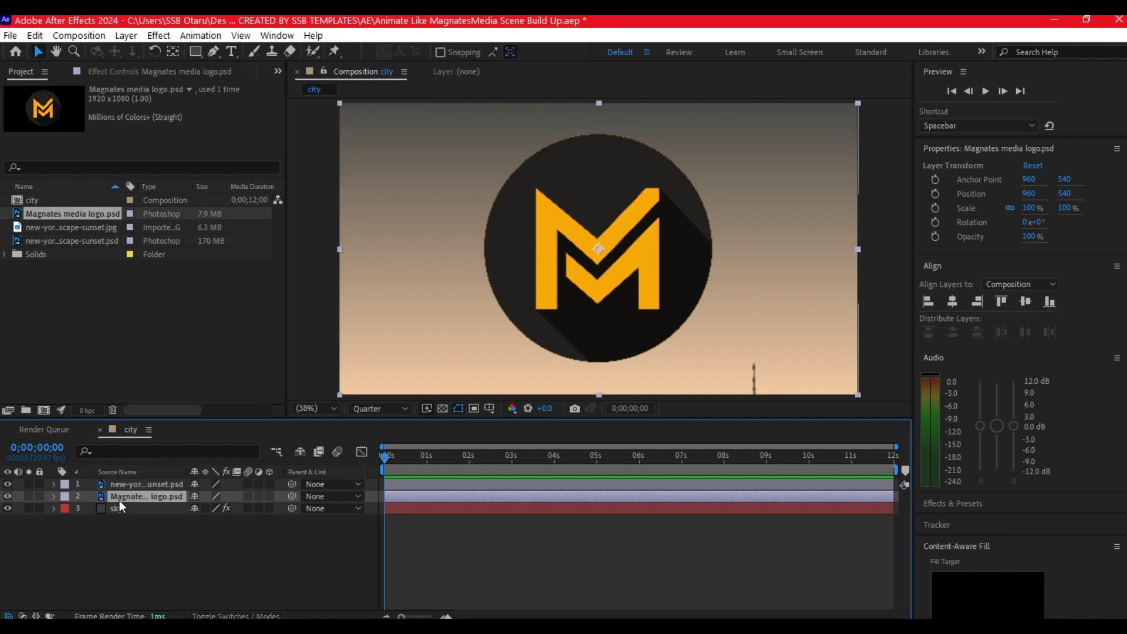
pyautogui.hotkey('alt', 'Tab')
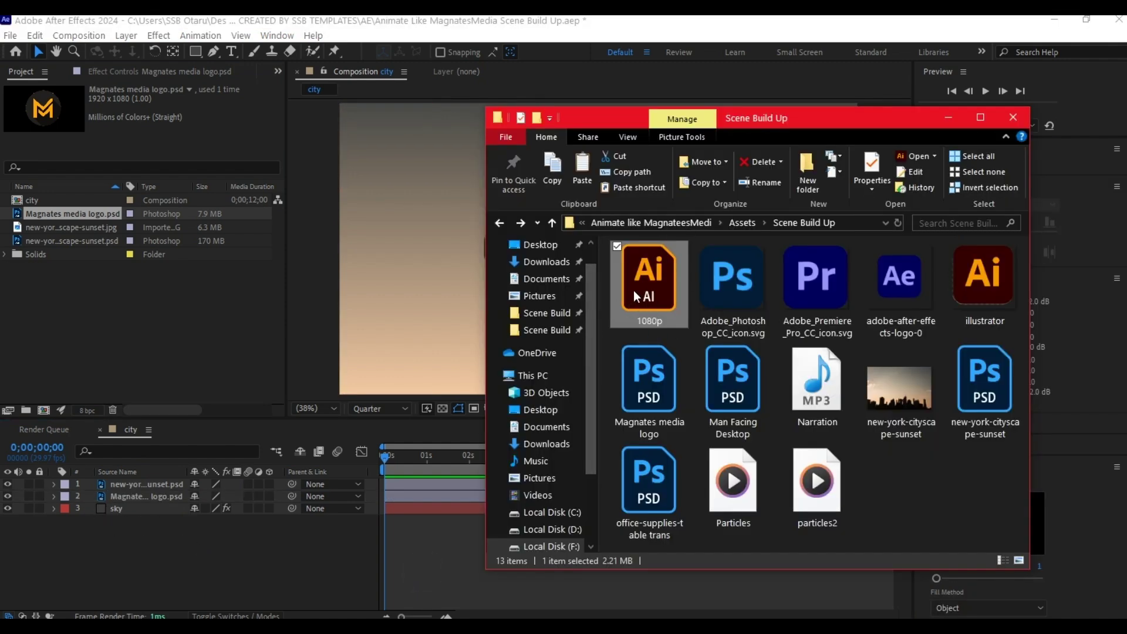
pyautogui.moveTo(653, 282); pyautogui.dragTo(94, 327)
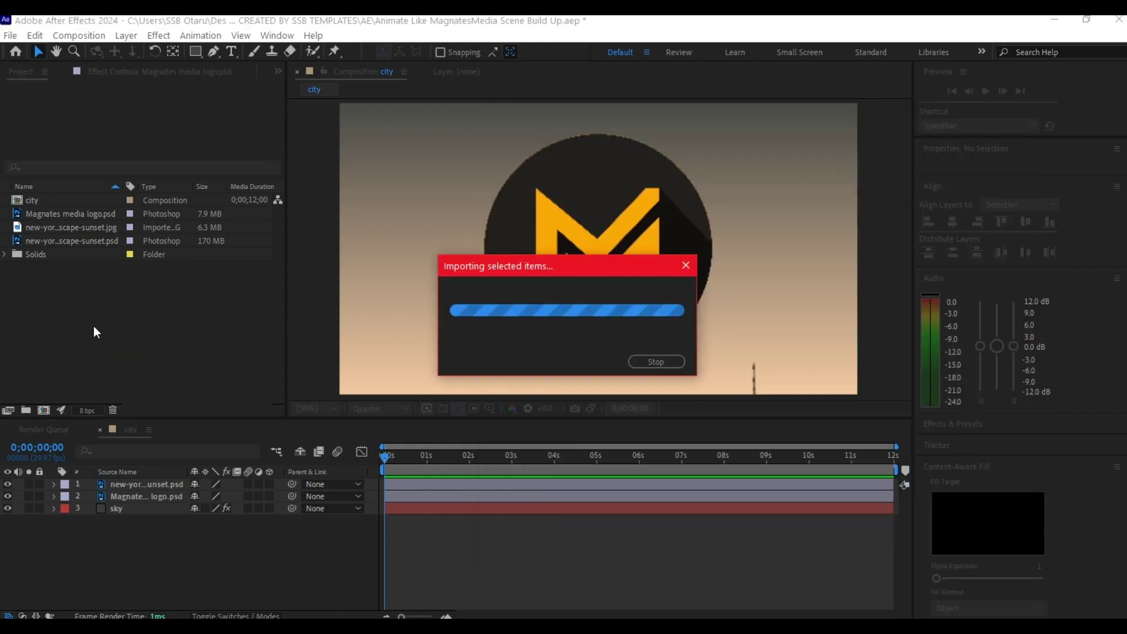
pyautogui.click(589, 383)
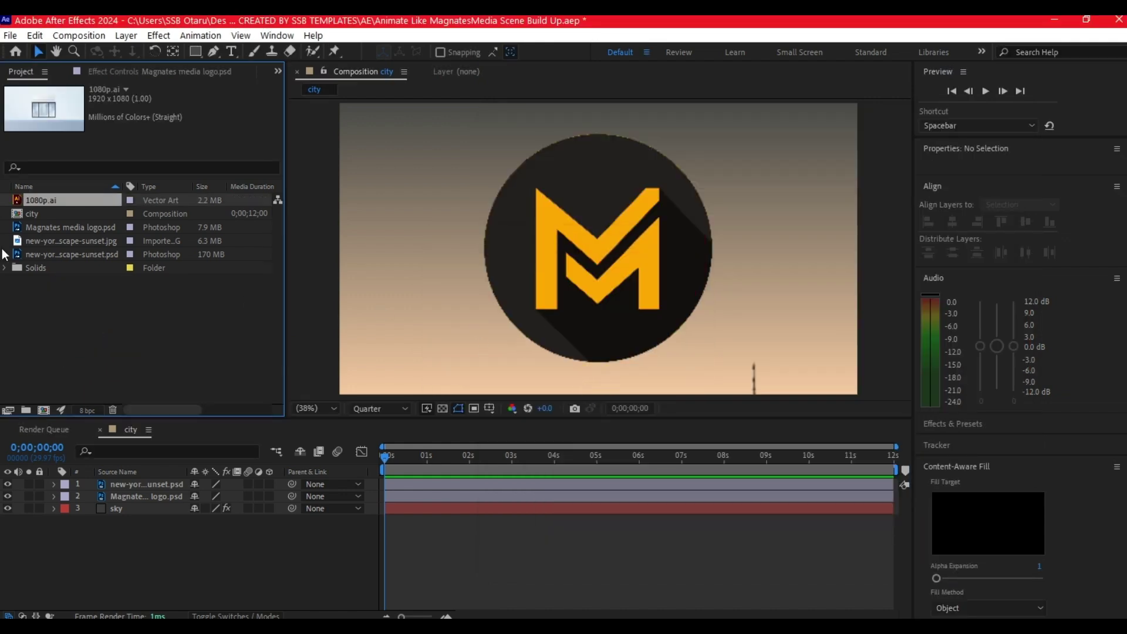
pyautogui.moveTo(23, 203); pyautogui.dragTo(116, 482)
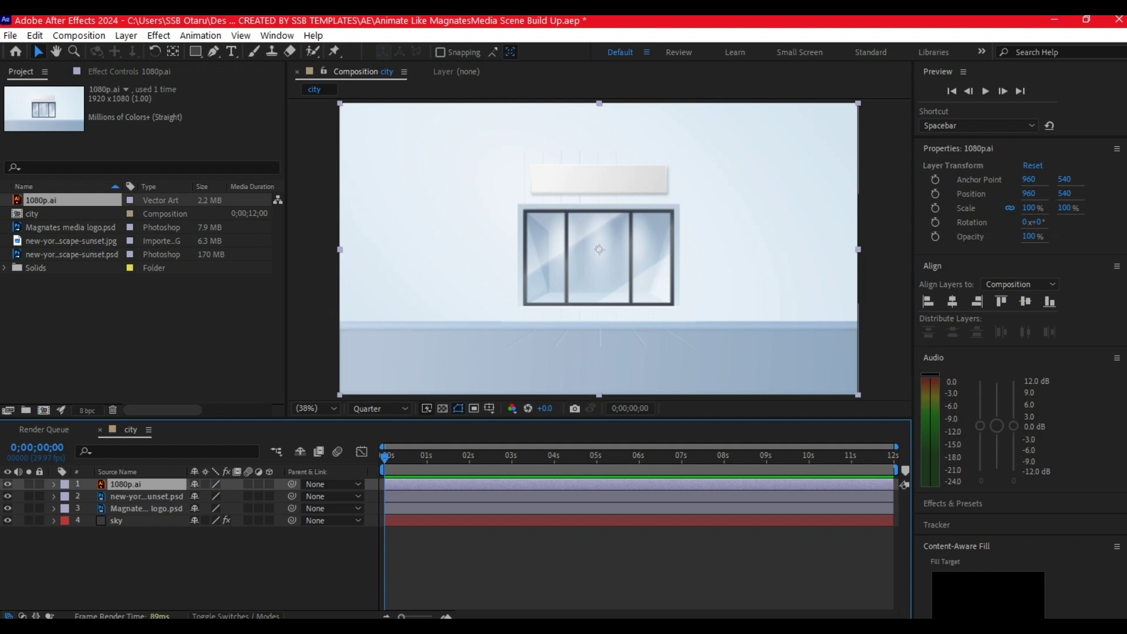
# - Import office-supplies-table trans.psd from the Scene Build Up folder as footage
pyautogui.moveTo(428, 616)
pyautogui.click(435, 587)
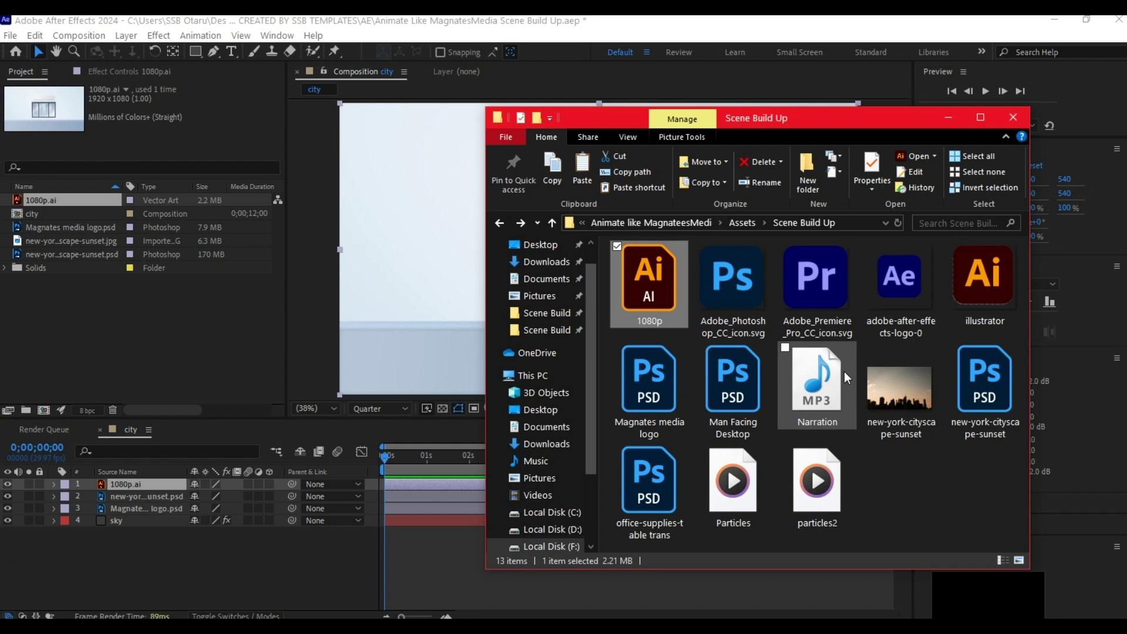
pyautogui.click(664, 481)
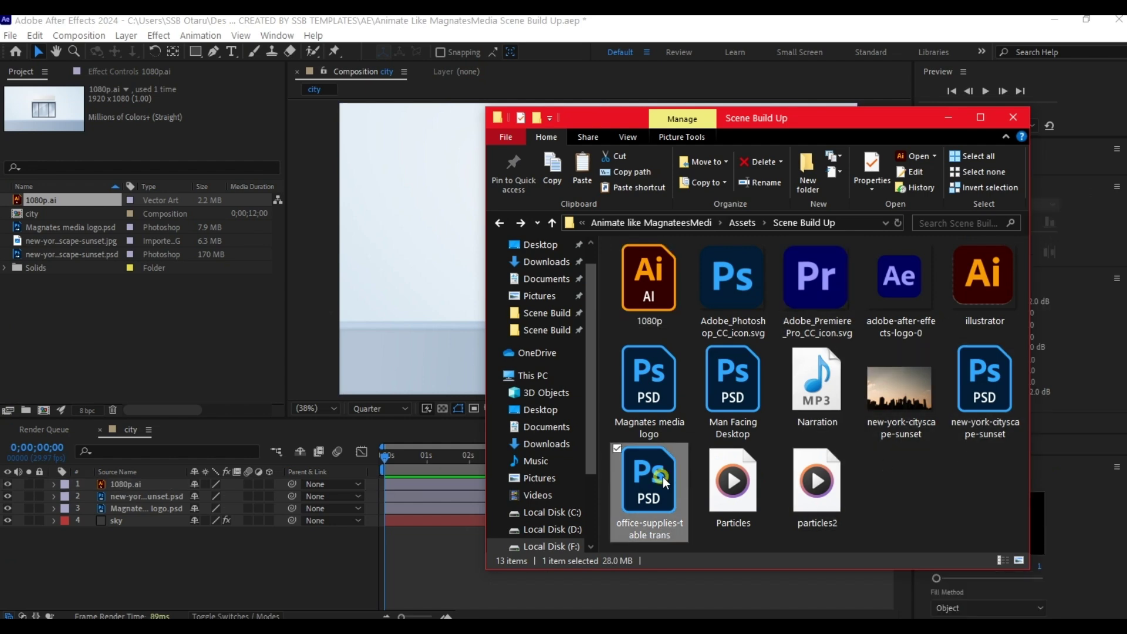
pyautogui.moveTo(664, 481); pyautogui.dragTo(85, 344)
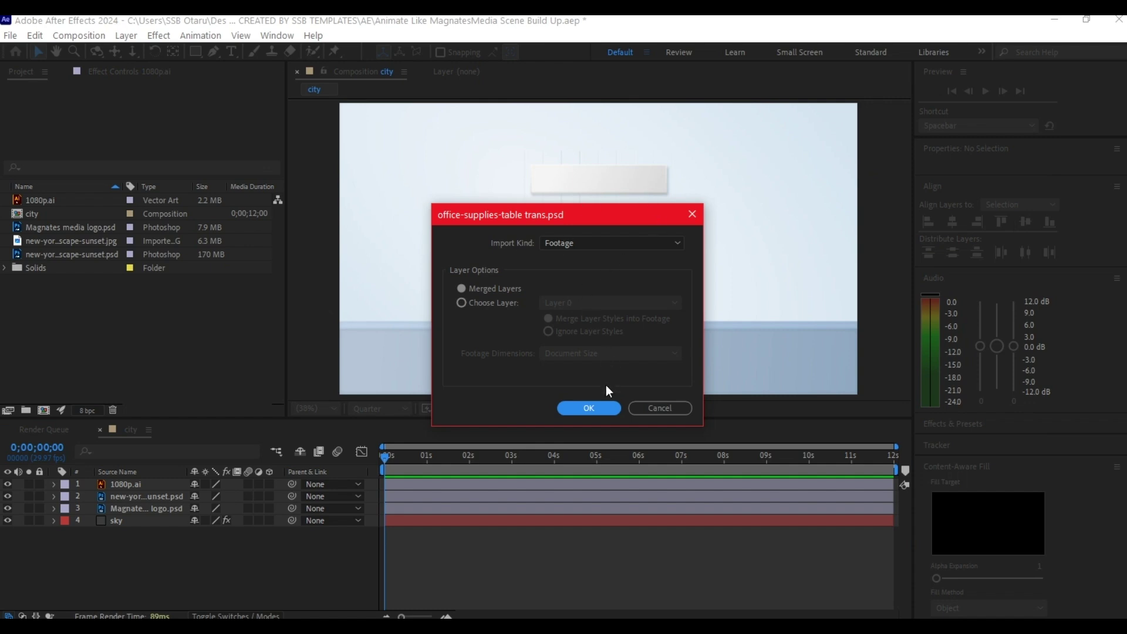
pyautogui.click(588, 407)
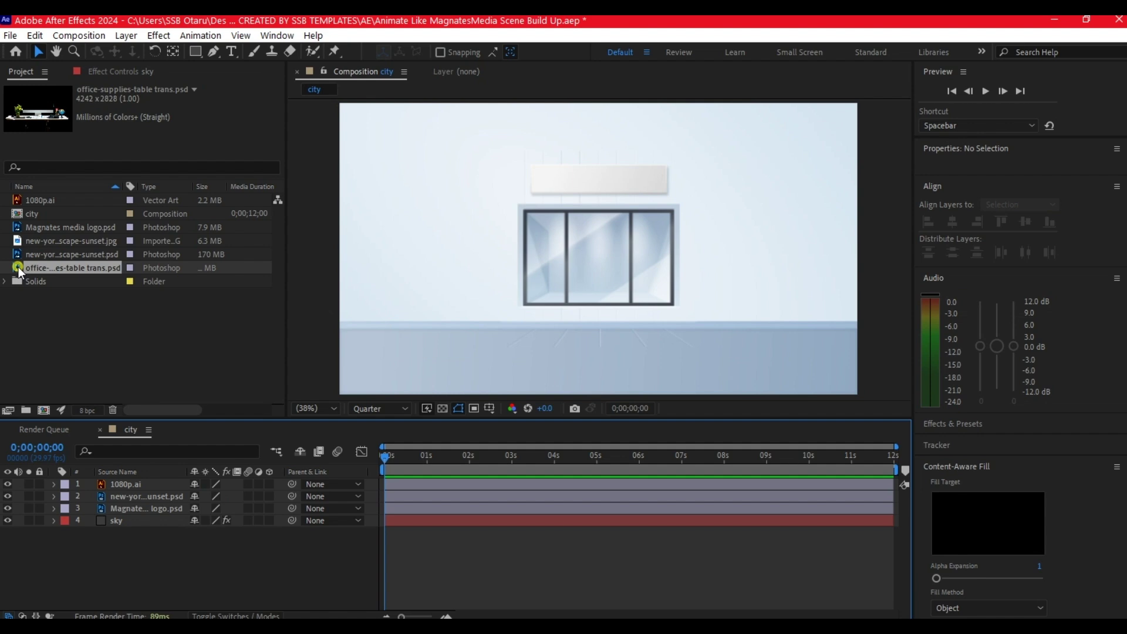
# - Build an office-supplies-table trans comp, make it city's top layer, and set its Scale to 45%
pyautogui.moveTo(19, 266); pyautogui.dragTo(40, 410)
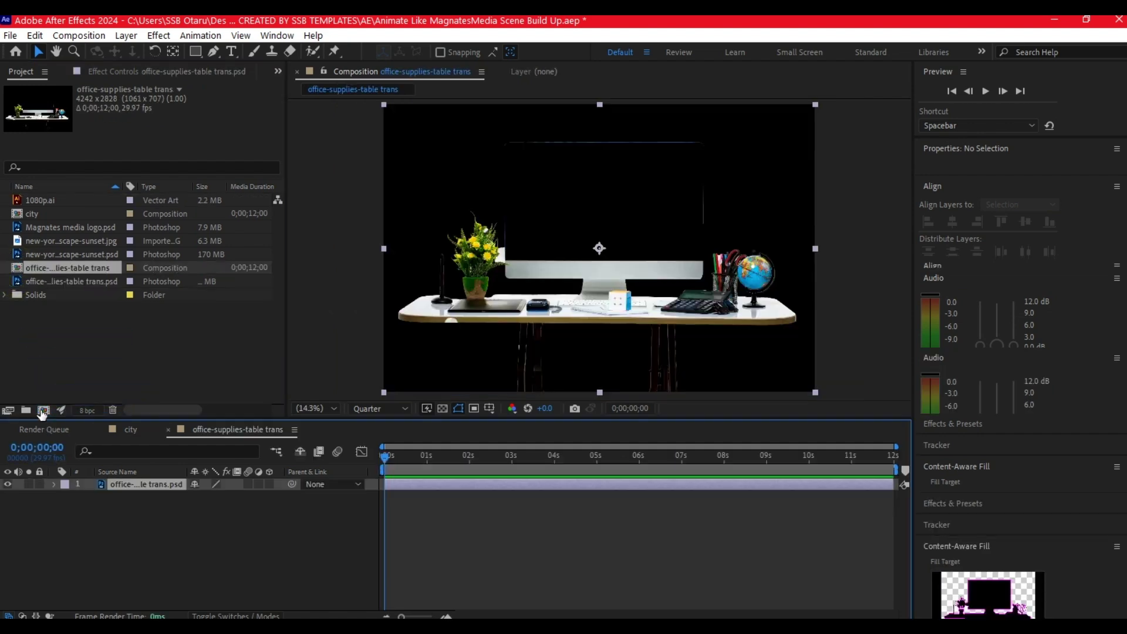
pyautogui.click(14, 267)
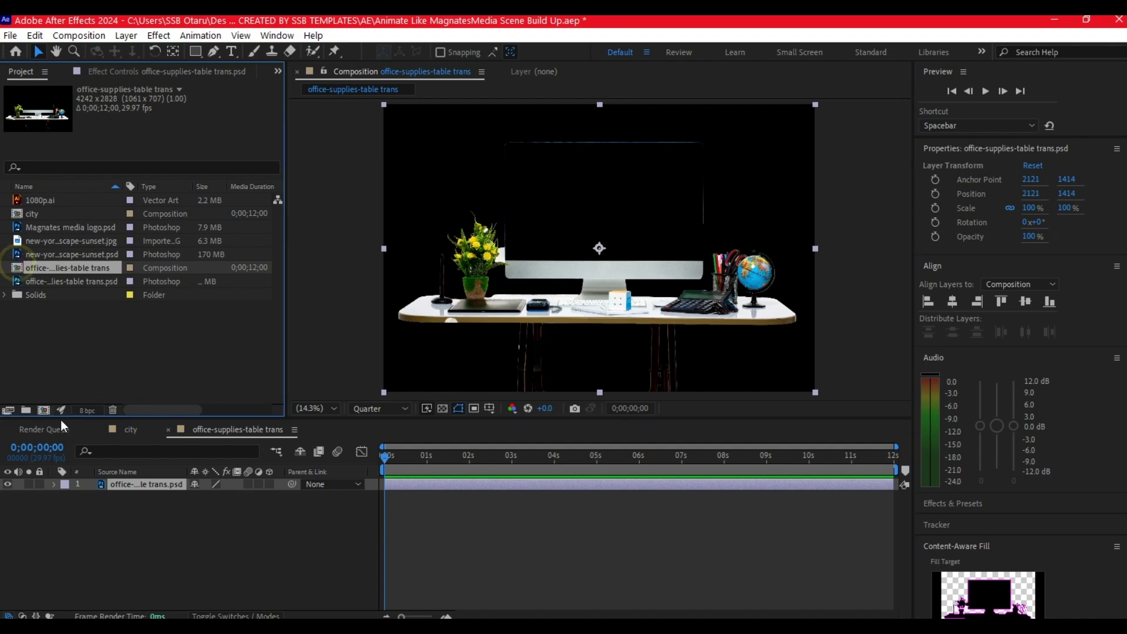
pyautogui.click(131, 428)
pyautogui.moveTo(18, 268); pyautogui.dragTo(103, 483)
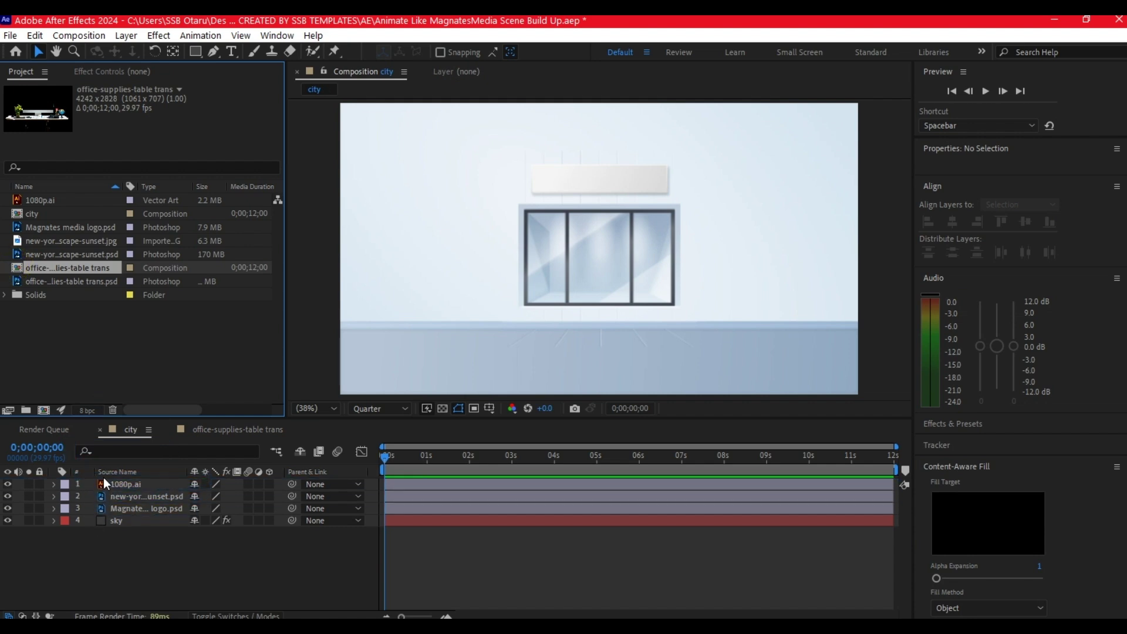
pyautogui.moveTo(275, 438); pyautogui.dragTo(82, 484)
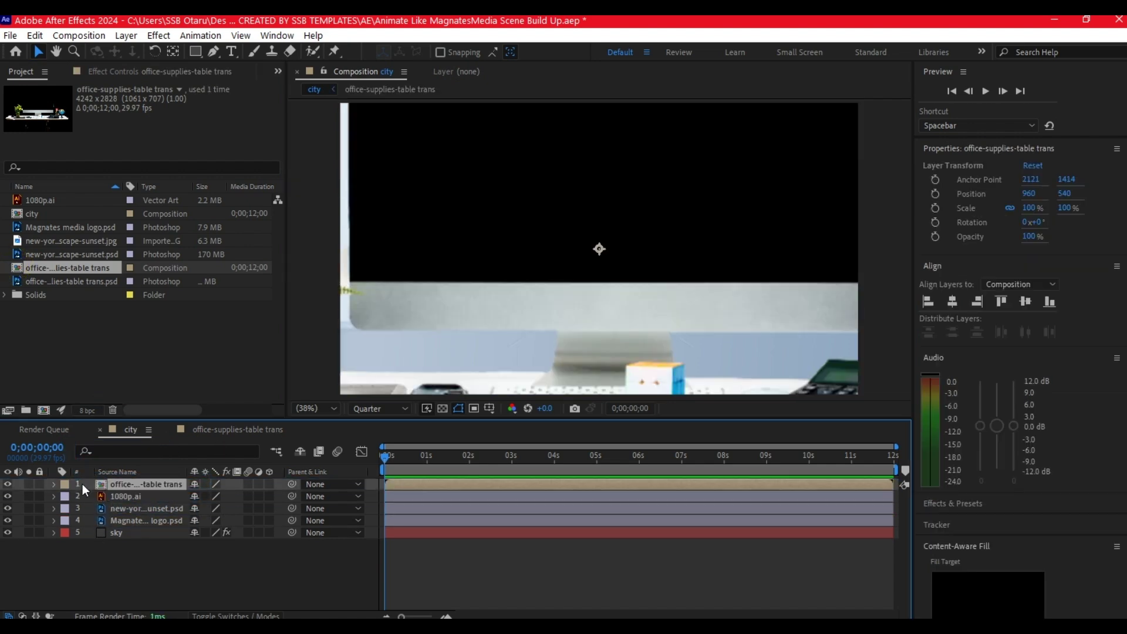
pyautogui.press('s')
pyautogui.moveTo(209, 497); pyautogui.dragTo(176, 497)
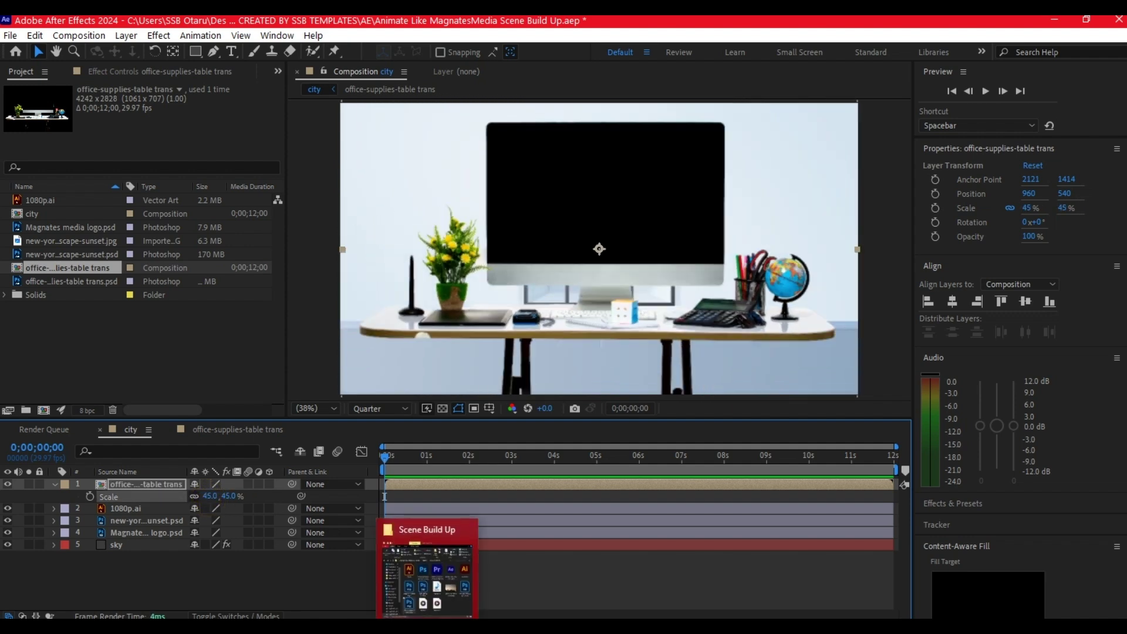
# - Import Man Facing Desktop.psd from the Scene Build Up folder as footage
pyautogui.click(428, 581)
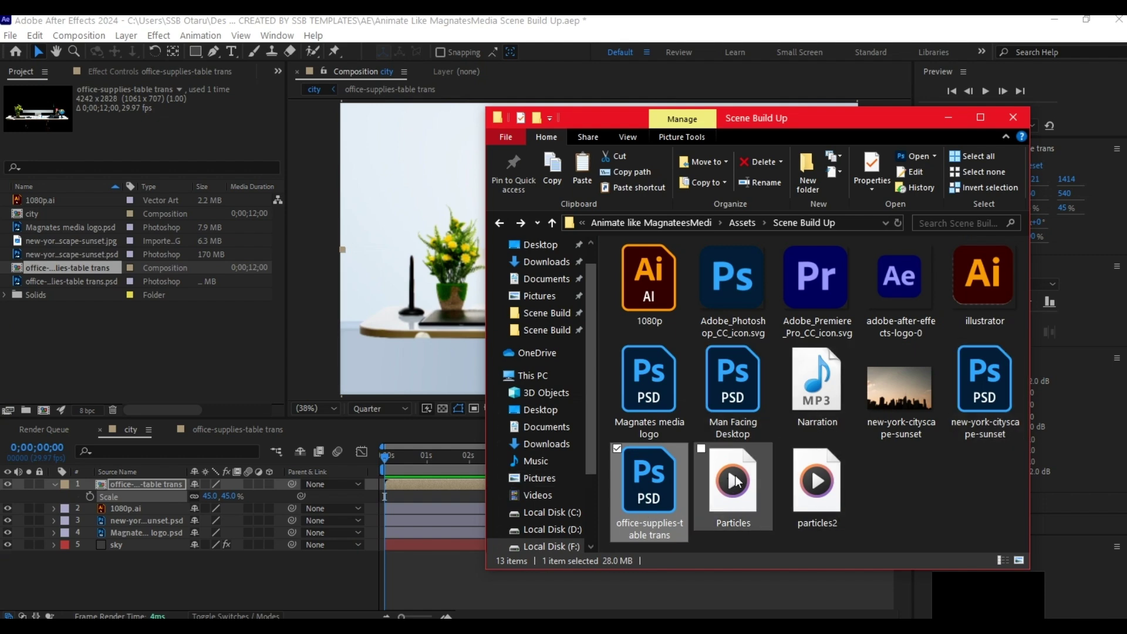
pyautogui.click(744, 381)
pyautogui.moveTo(744, 381); pyautogui.dragTo(94, 373)
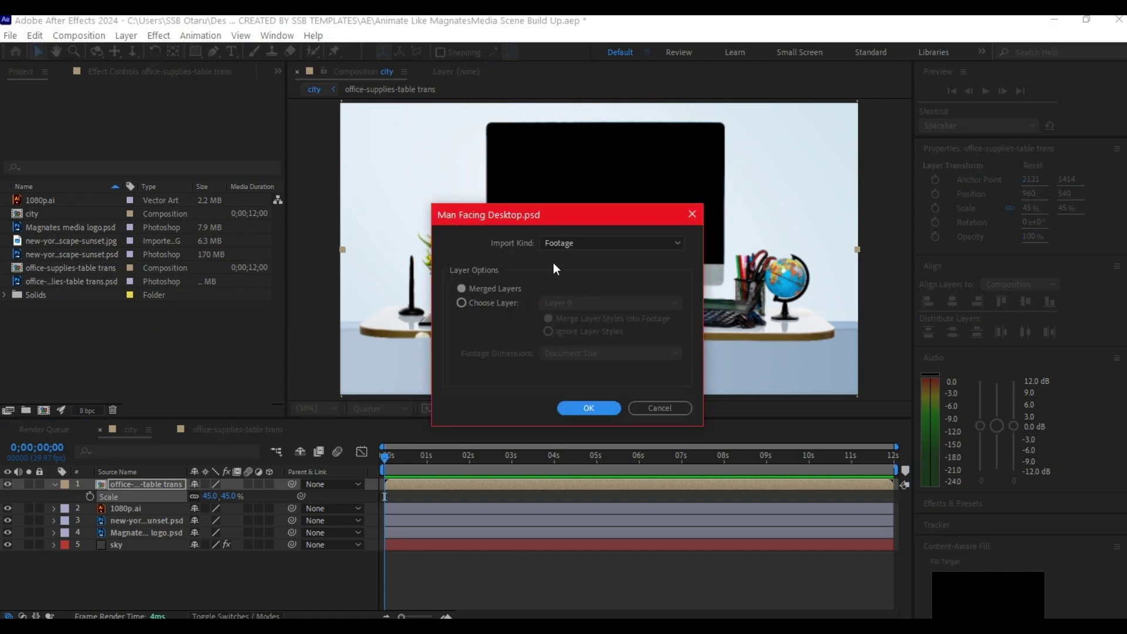
pyautogui.click(590, 409)
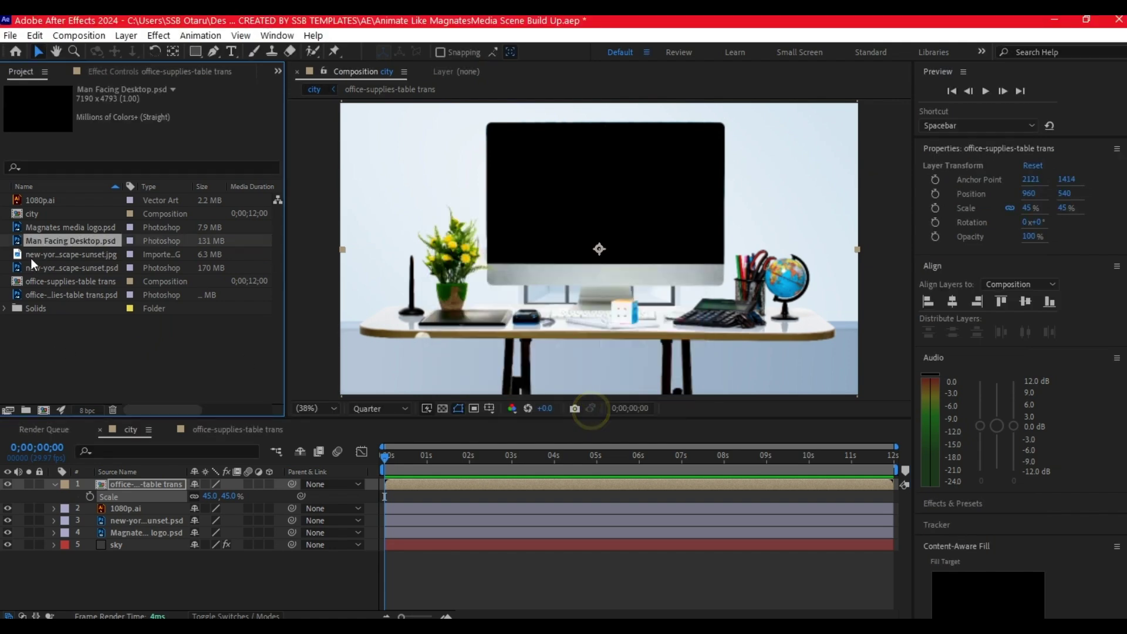
# - Add Man Facing Desktop.psd as layer 1 and switch all six layers to 3D
pyautogui.moveTo(20, 244); pyautogui.dragTo(90, 512)
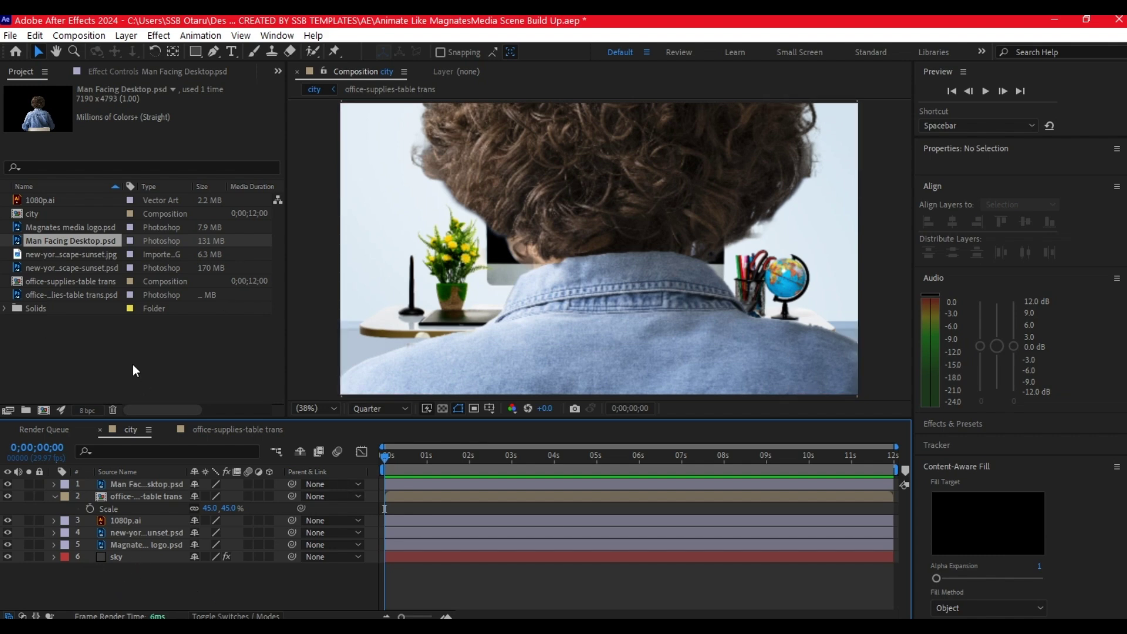
pyautogui.moveTo(114, 578); pyautogui.dragTo(144, 488)
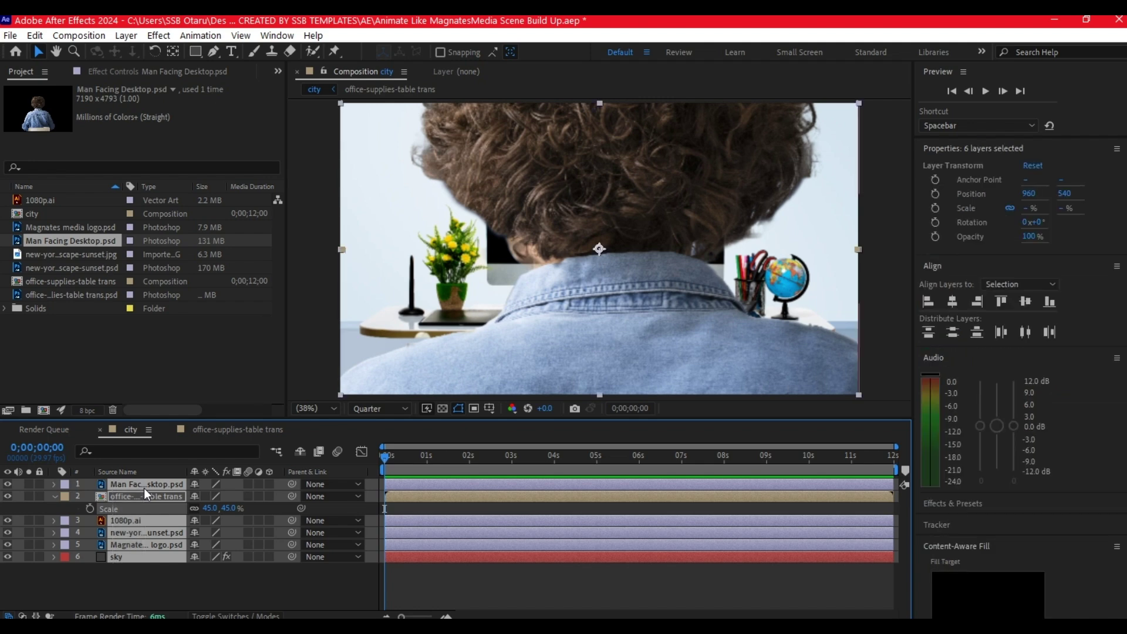
pyautogui.click(269, 484)
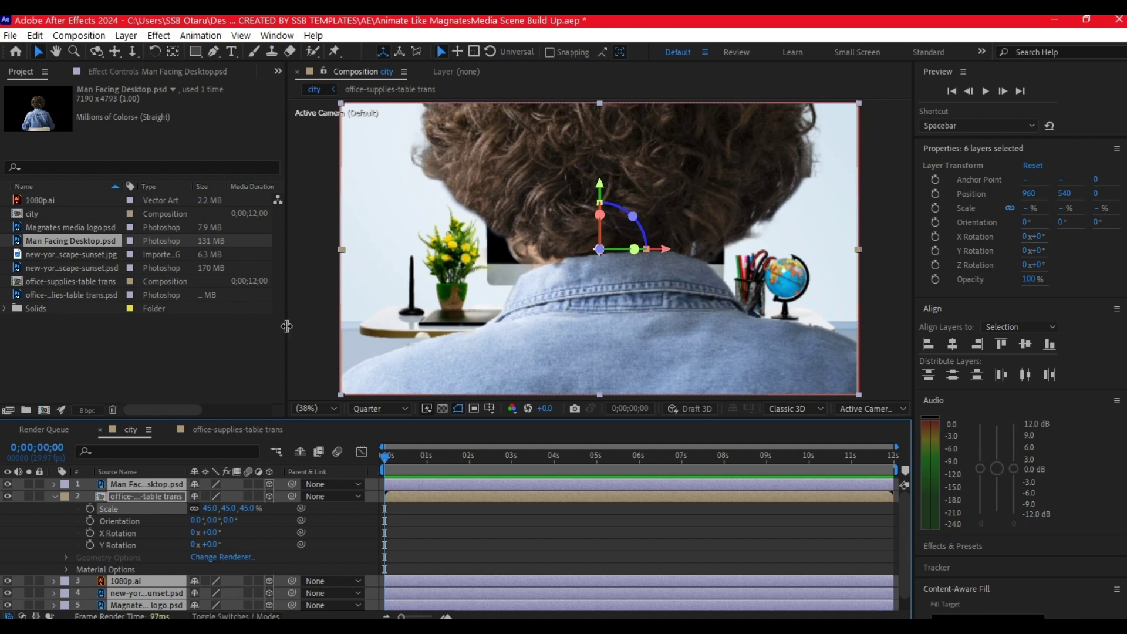
# - Split the viewer into 2 Views, Active Camera beside a zoomed-out Top view
pyautogui.moveTo(287, 324); pyautogui.dragTo(219, 327)
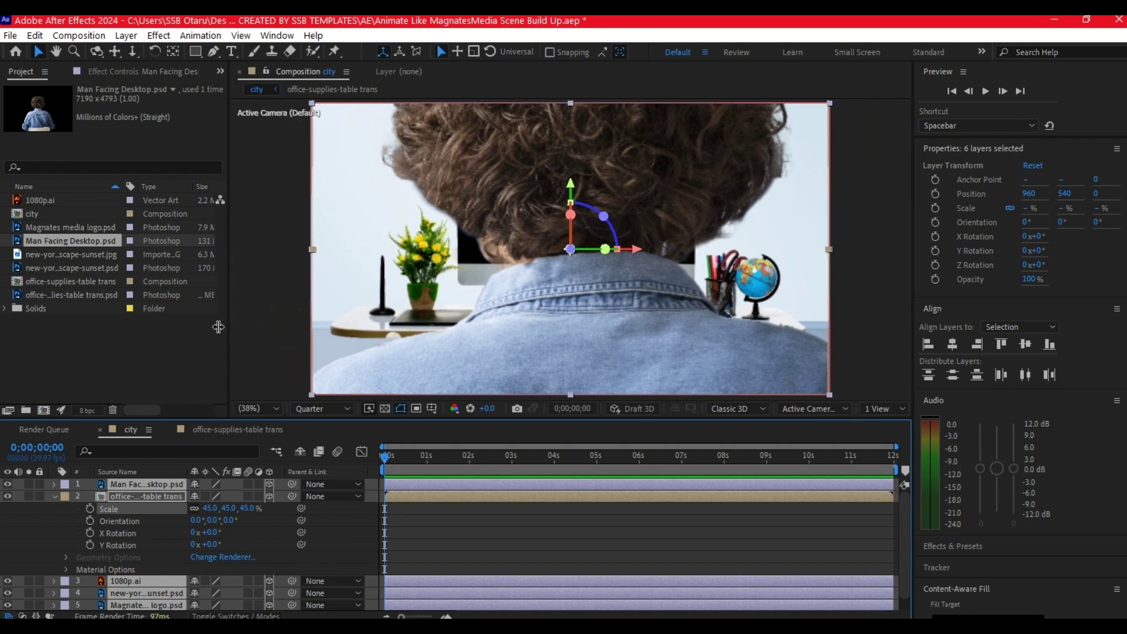
pyautogui.click(894, 409)
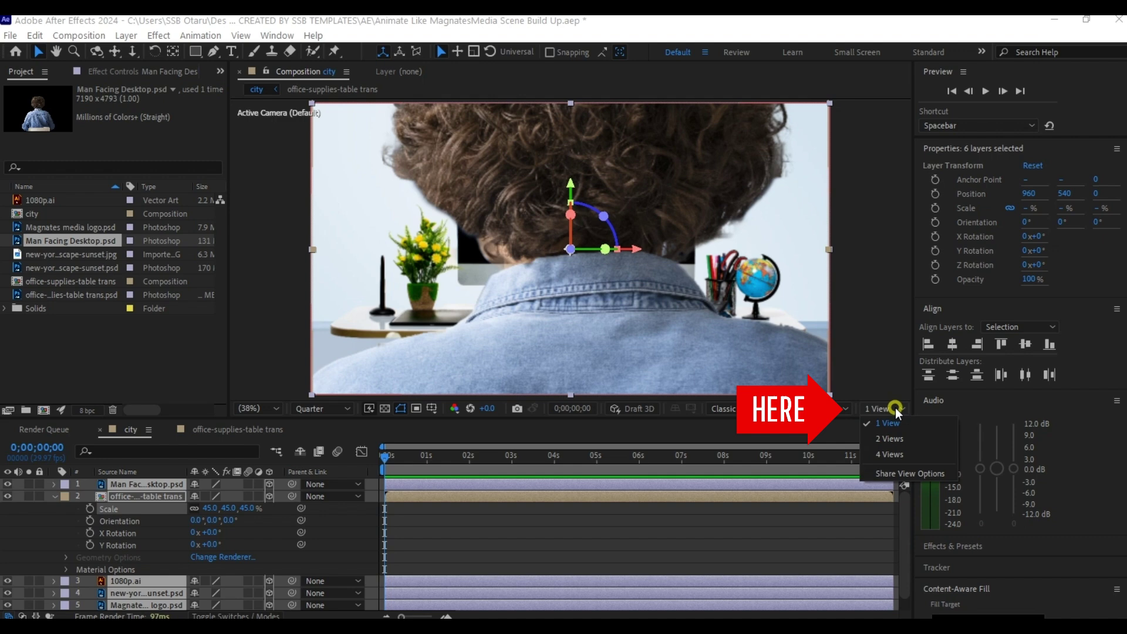
pyautogui.click(895, 438)
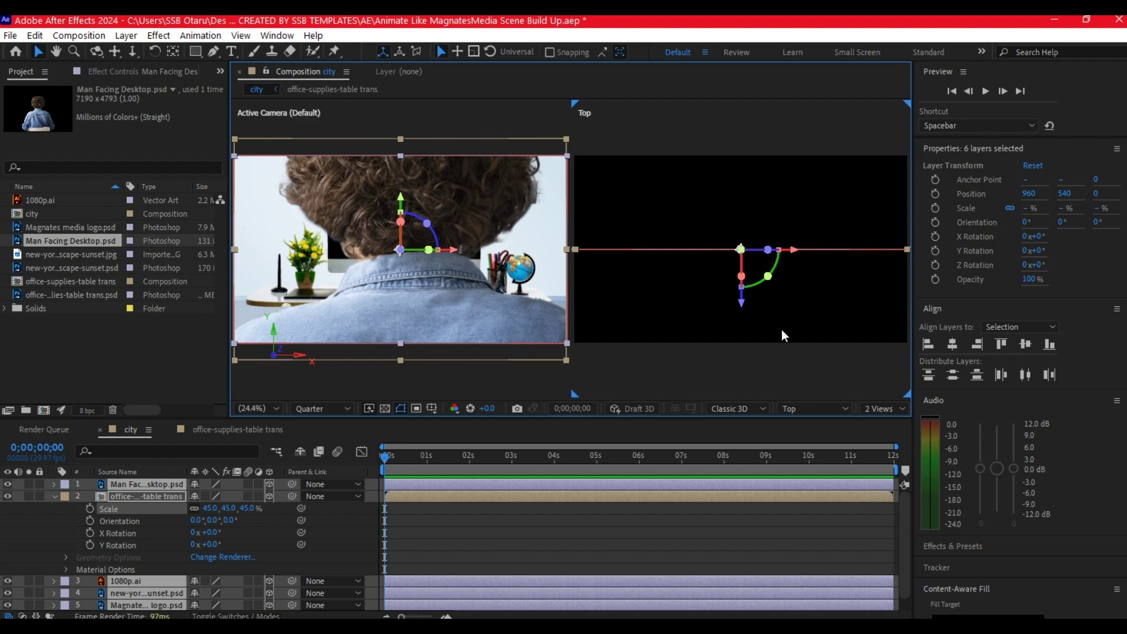
pyautogui.click(803, 407)
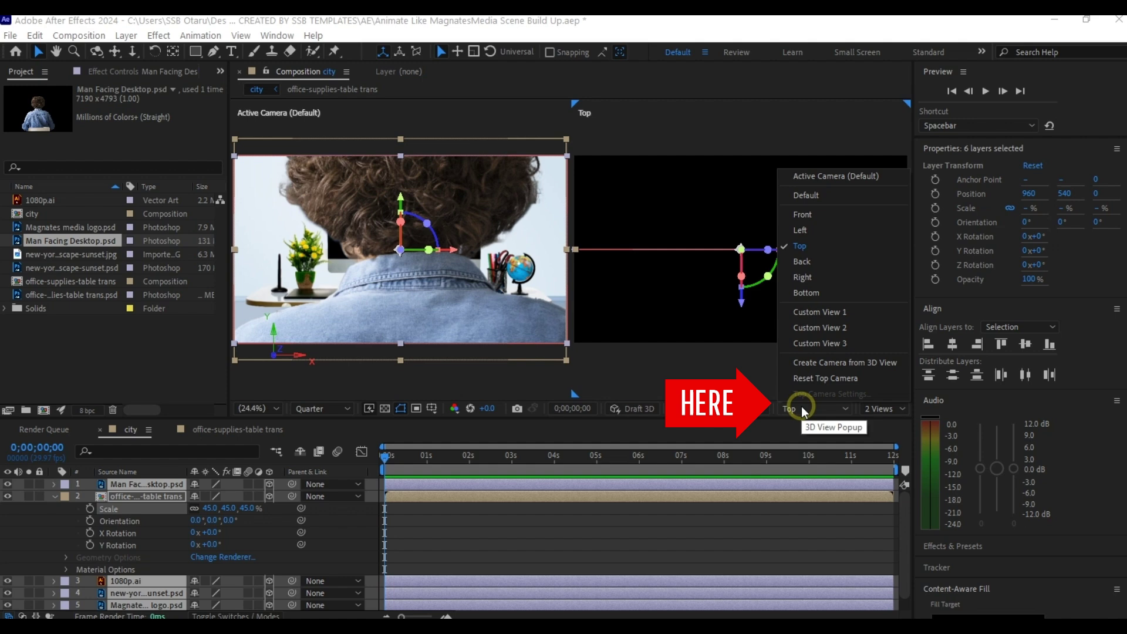
pyautogui.click(810, 245)
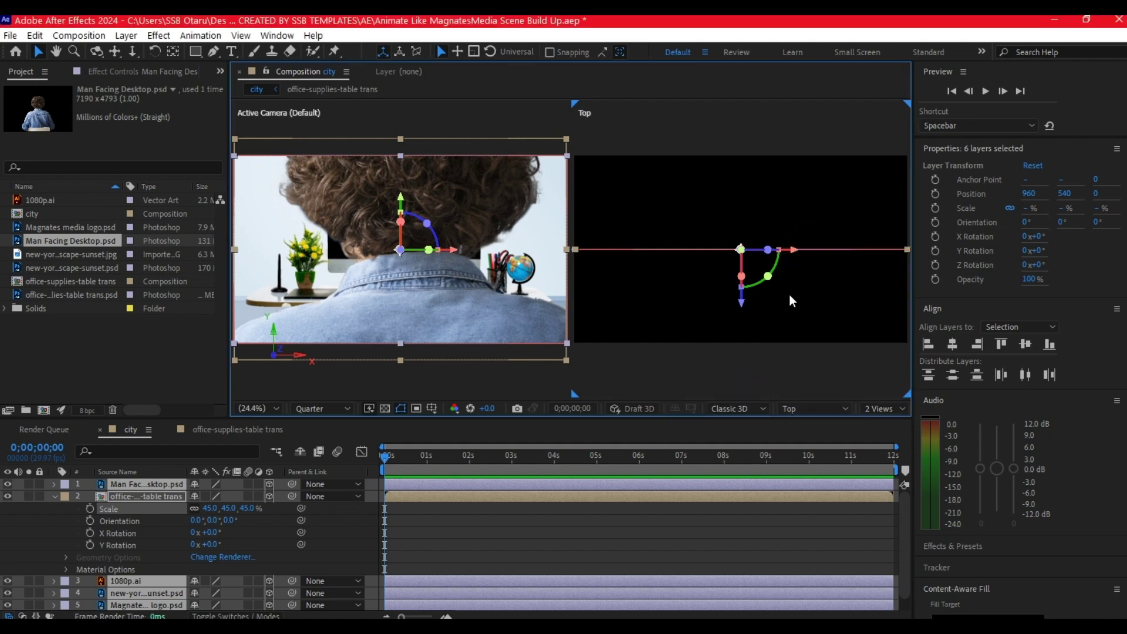
pyautogui.scroll(-1, 167, 537)
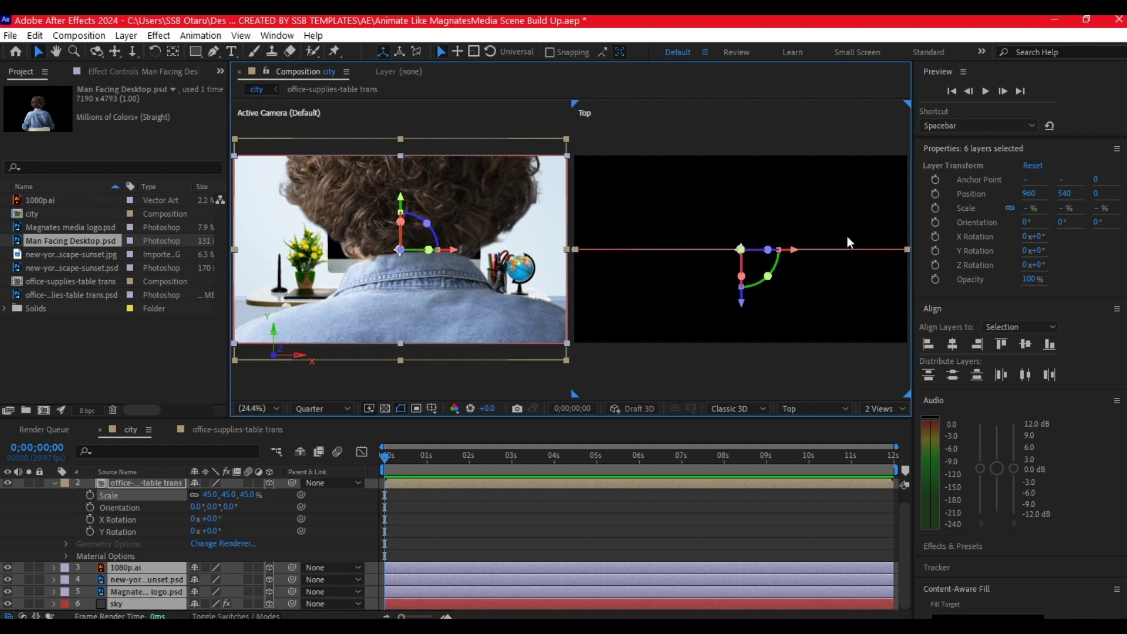
pyautogui.scroll(-8, 807, 272)
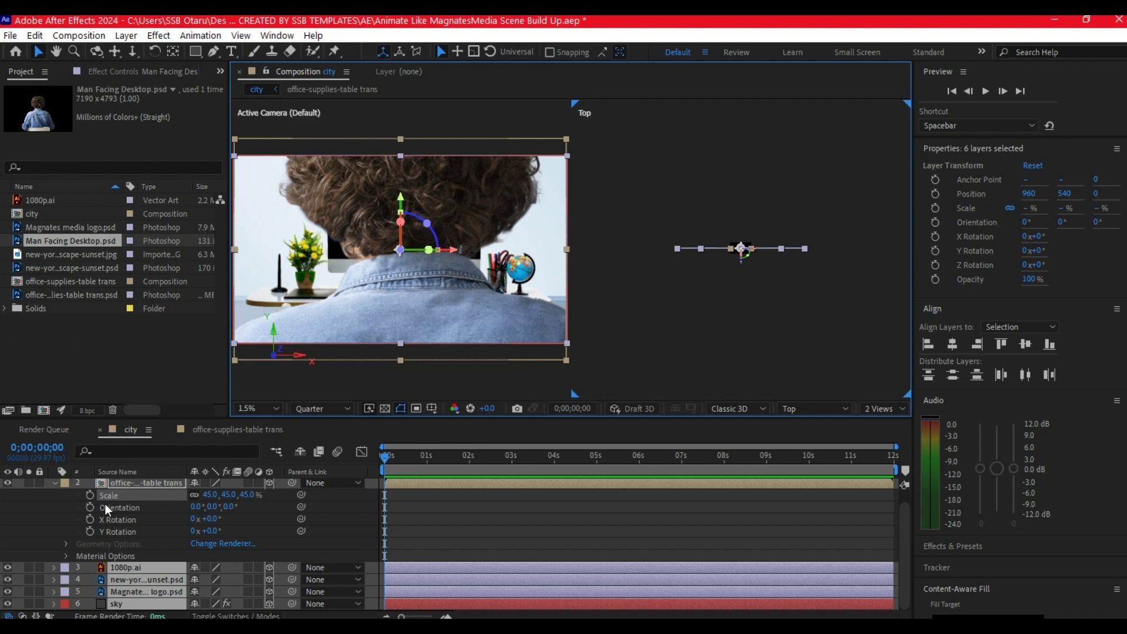
# - Select the sky layer and push it far back in depth in the Top view
pyautogui.click(35, 537)
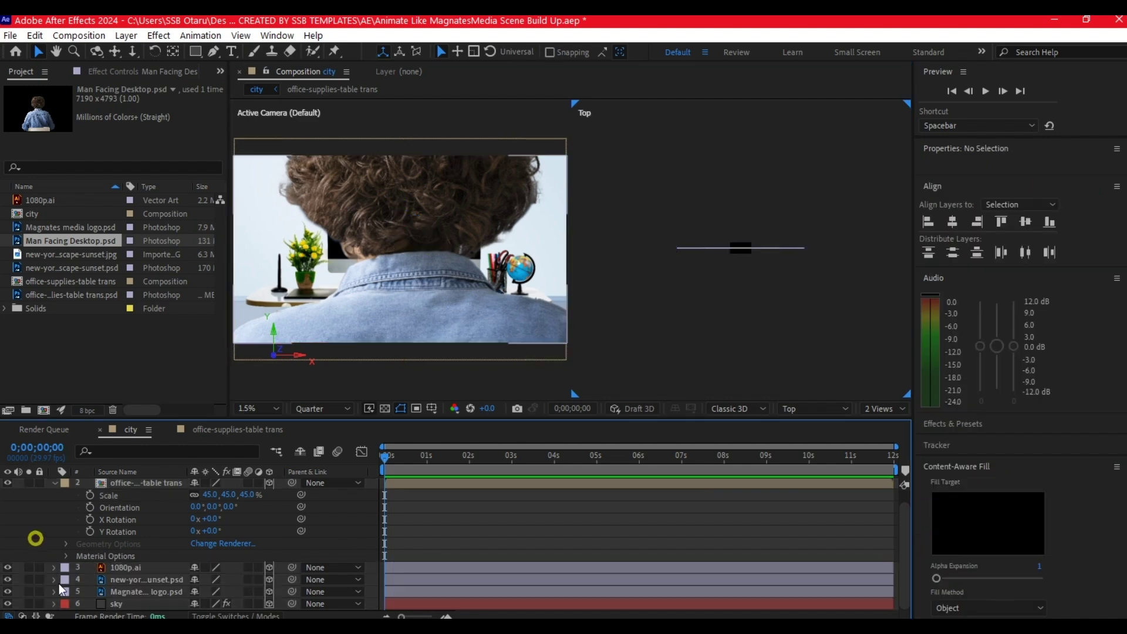
pyautogui.click(115, 604)
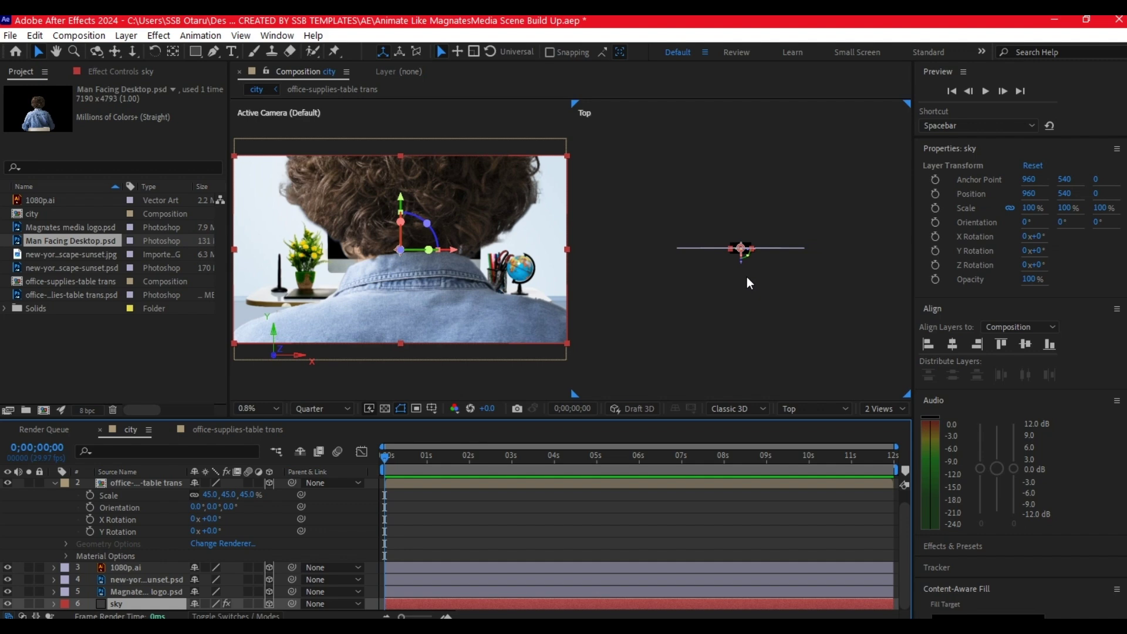
pyautogui.scroll(-2, 747, 277)
pyautogui.scroll(4, 744, 258)
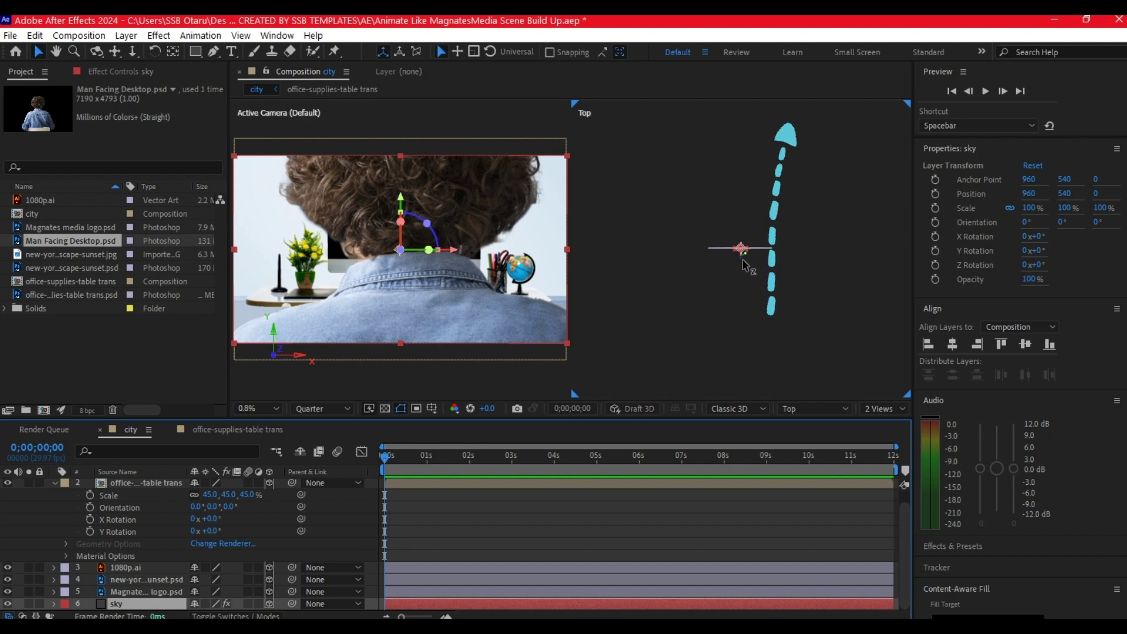
pyautogui.click(743, 253)
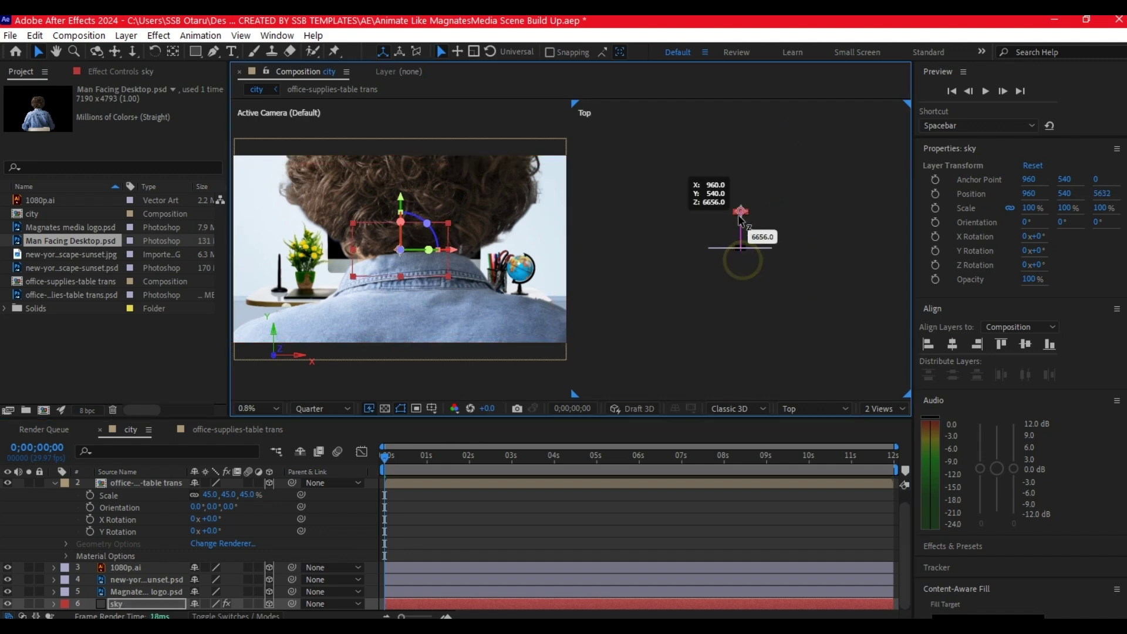
pyautogui.scroll(2, 124, 505)
# - Hide all the other layers and scale the sky layer to 1048%
pyautogui.hotkey('ctrl', 'a')
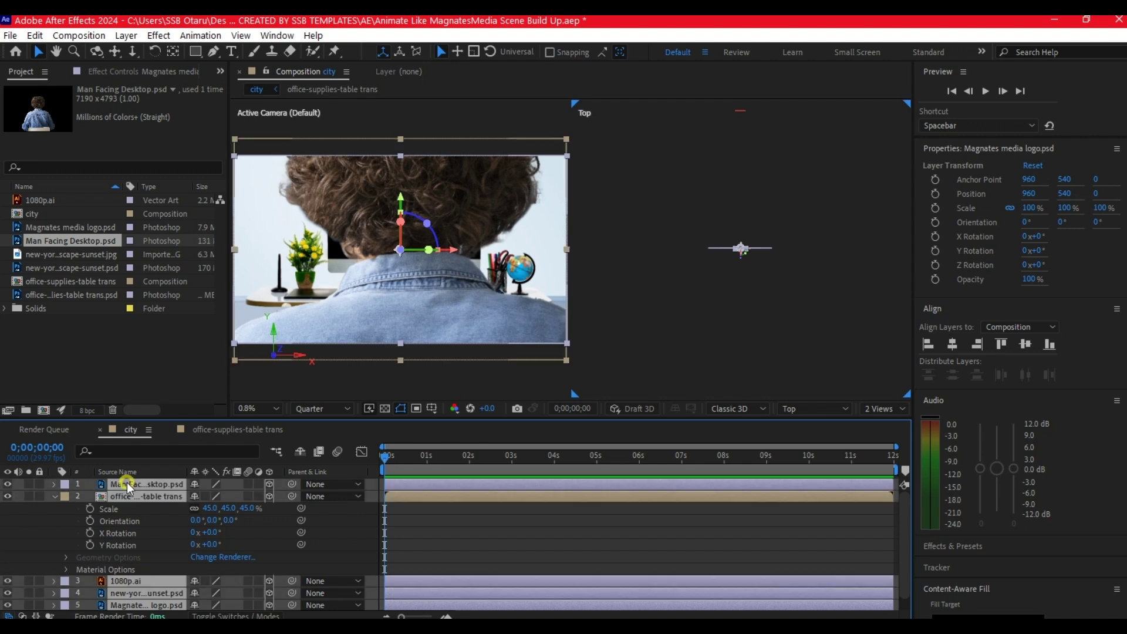
pyautogui.click(10, 486)
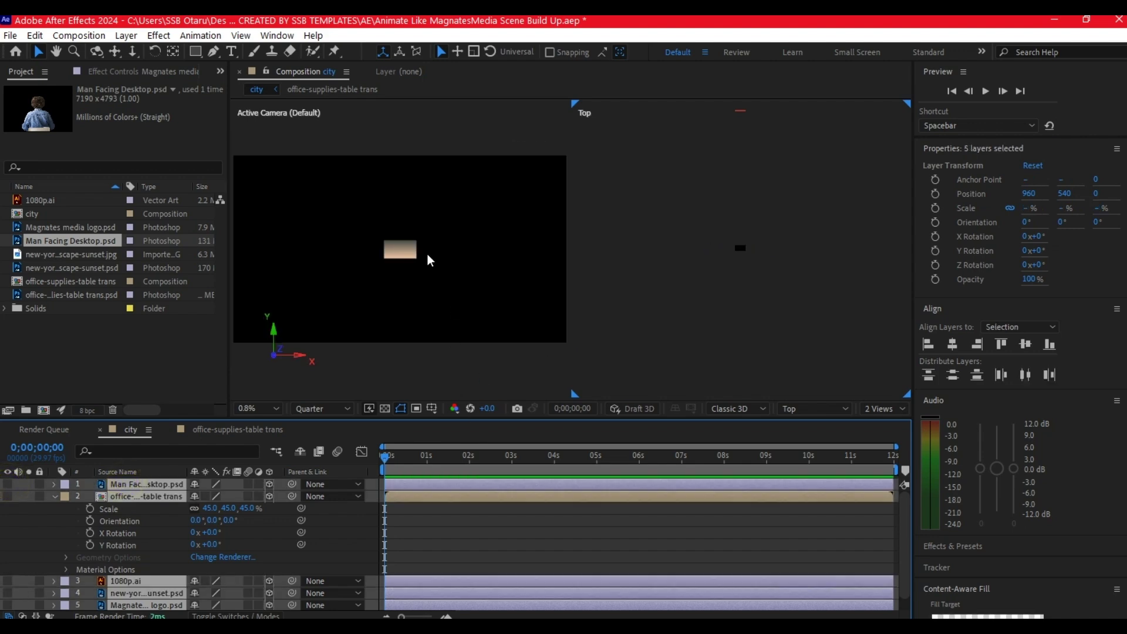
pyautogui.scroll(-1, 179, 574)
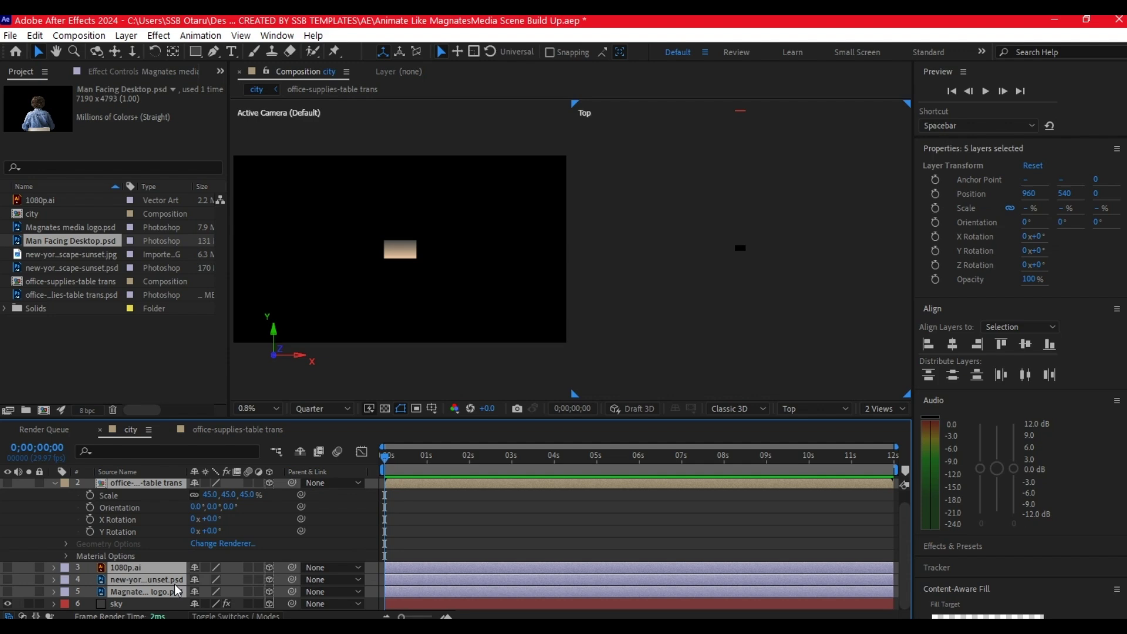
pyautogui.click(112, 600)
pyautogui.press('s')
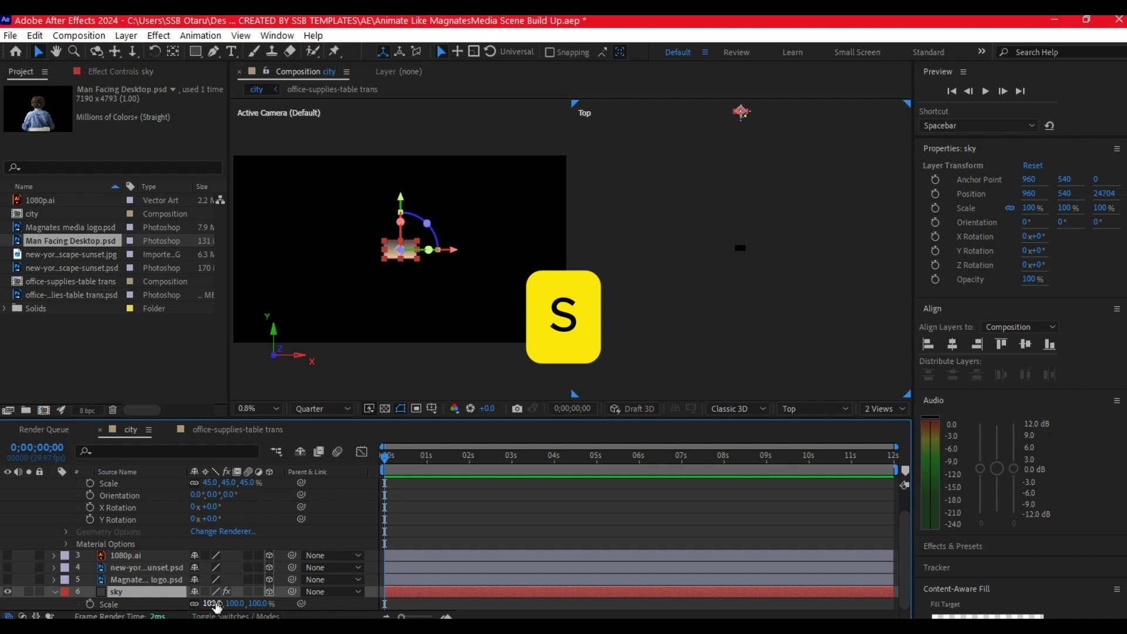
pyautogui.moveTo(213, 604); pyautogui.dragTo(846, 563)
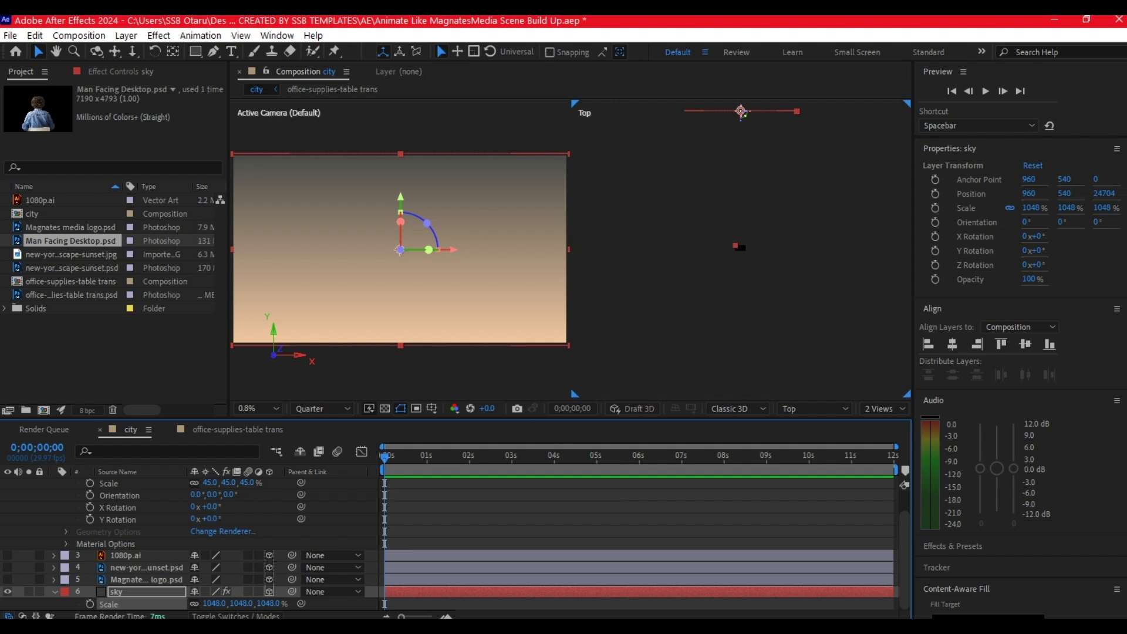
# - Unhide the Magnates media logo.psd layer and push it back to Z 22912
pyautogui.click(131, 579)
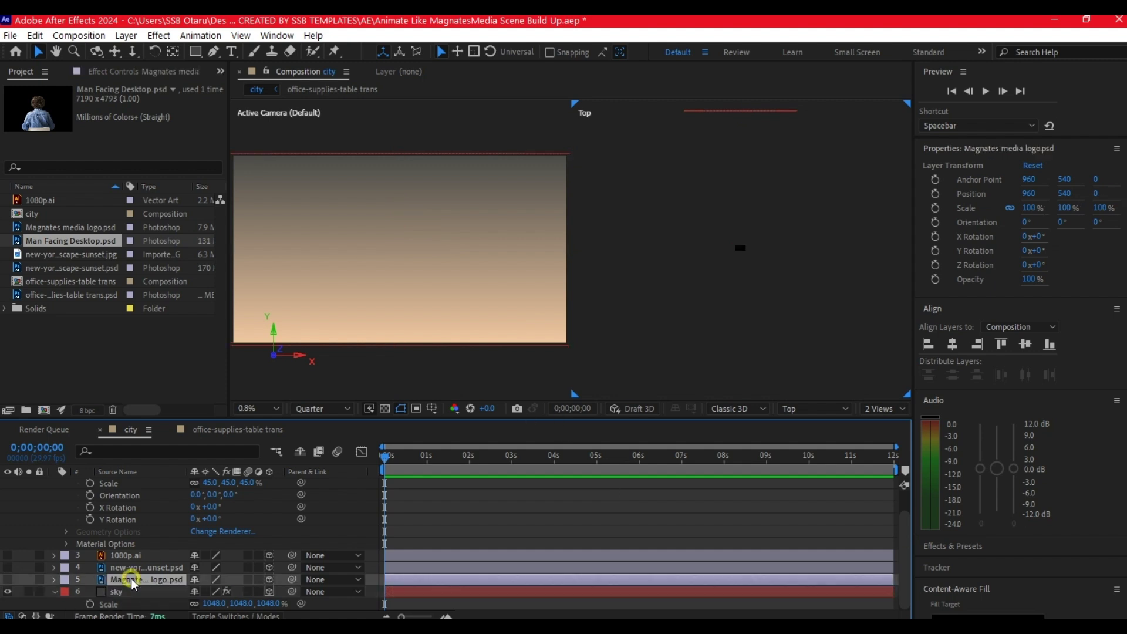
pyautogui.click(10, 580)
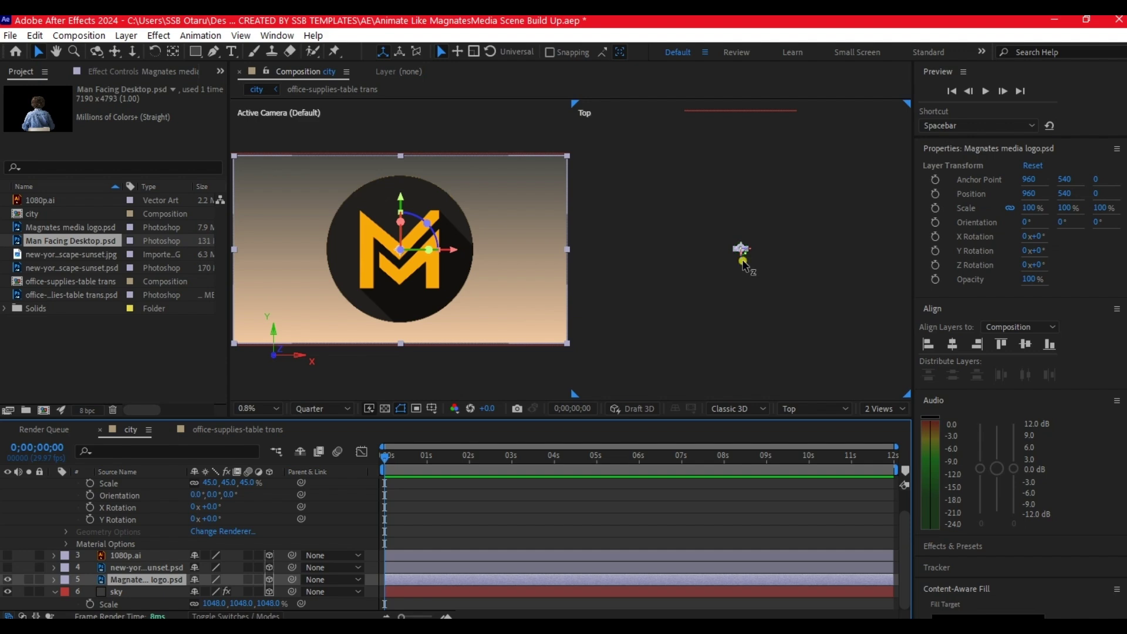
pyautogui.moveTo(742, 249); pyautogui.dragTo(758, 122)
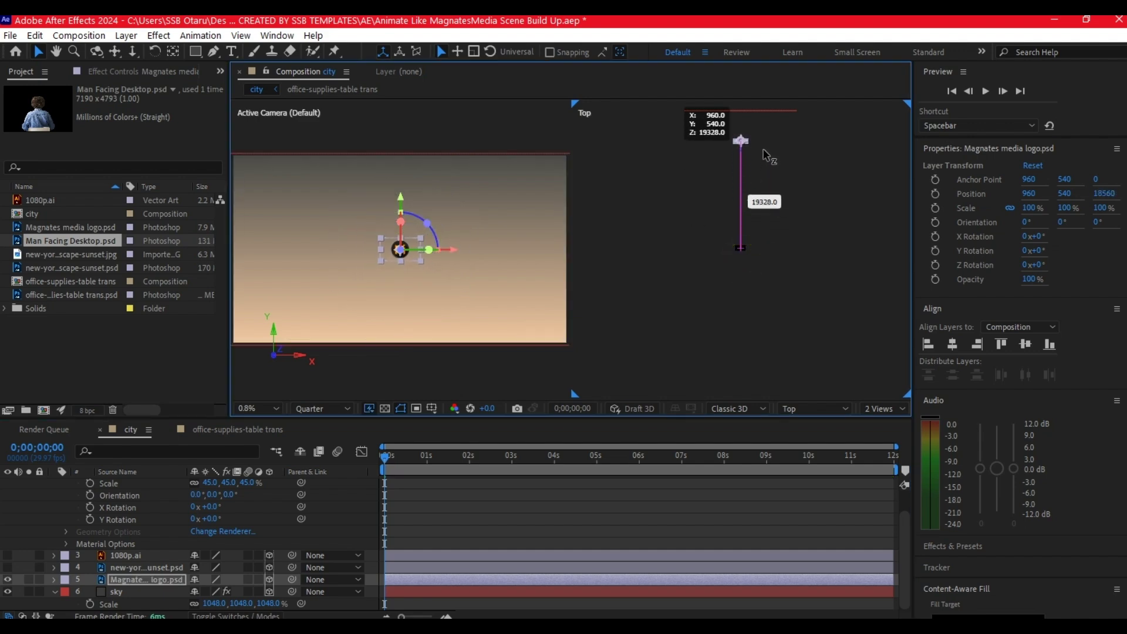
pyautogui.click(23, 526)
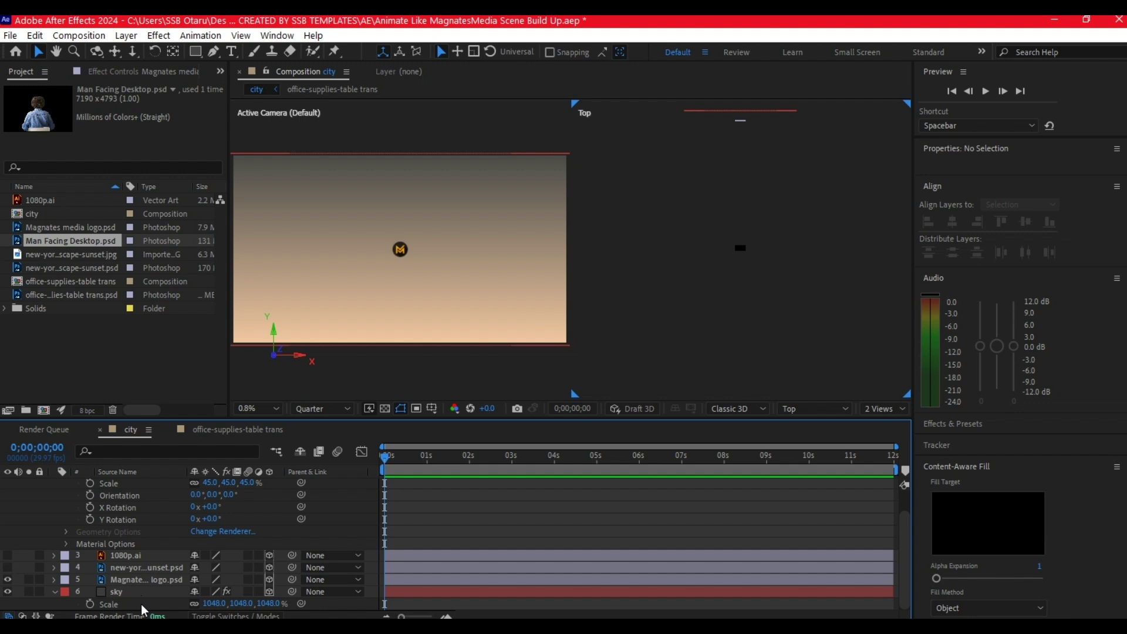
# - Show the new-york skyline layer, push it back in depth, scale it to 369% and raise it
pyautogui.click(146, 568)
pyautogui.click(7, 567)
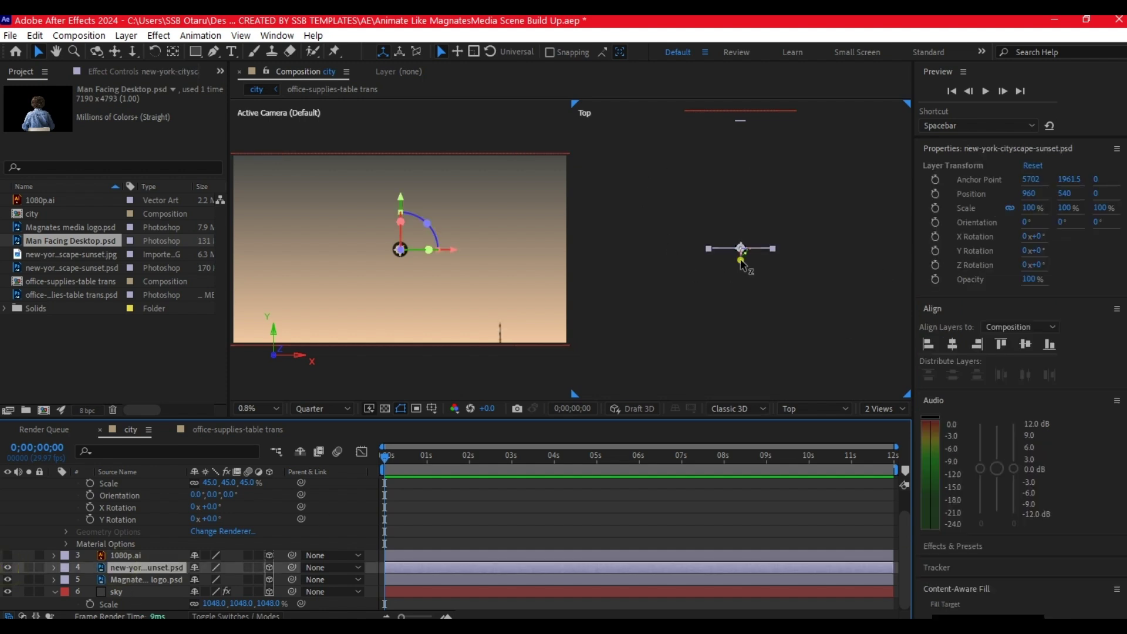
pyautogui.moveTo(741, 260); pyautogui.dragTo(741, 165)
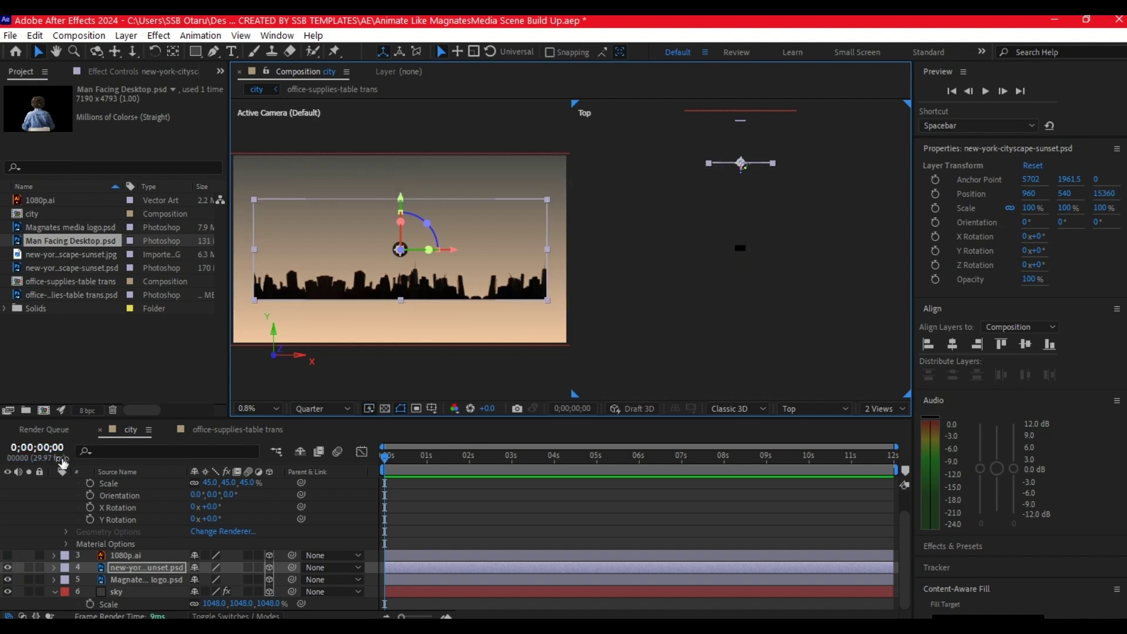
pyautogui.press('s')
pyautogui.click(128, 566)
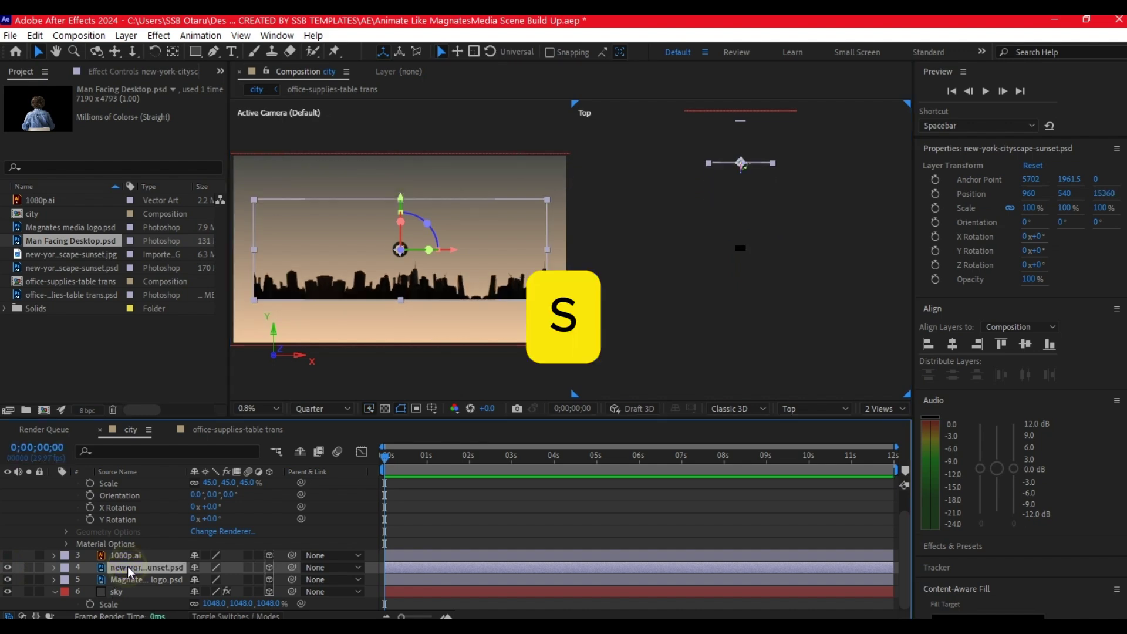
pyautogui.press('s')
pyautogui.moveTo(210, 580); pyautogui.dragTo(364, 565)
pyautogui.moveTo(401, 200); pyautogui.dragTo(427, 112)
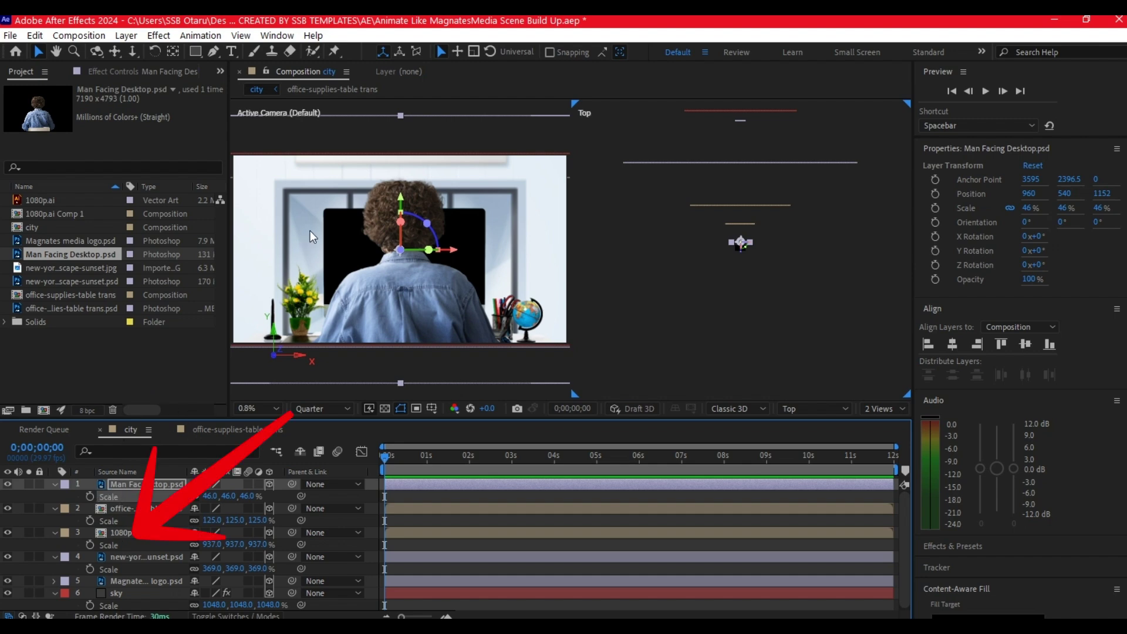
# - Inside the 1080p.ai Comp 1 precomp, draw a rectangle mask around the window
pyautogui.click(118, 508)
pyautogui.click(107, 532)
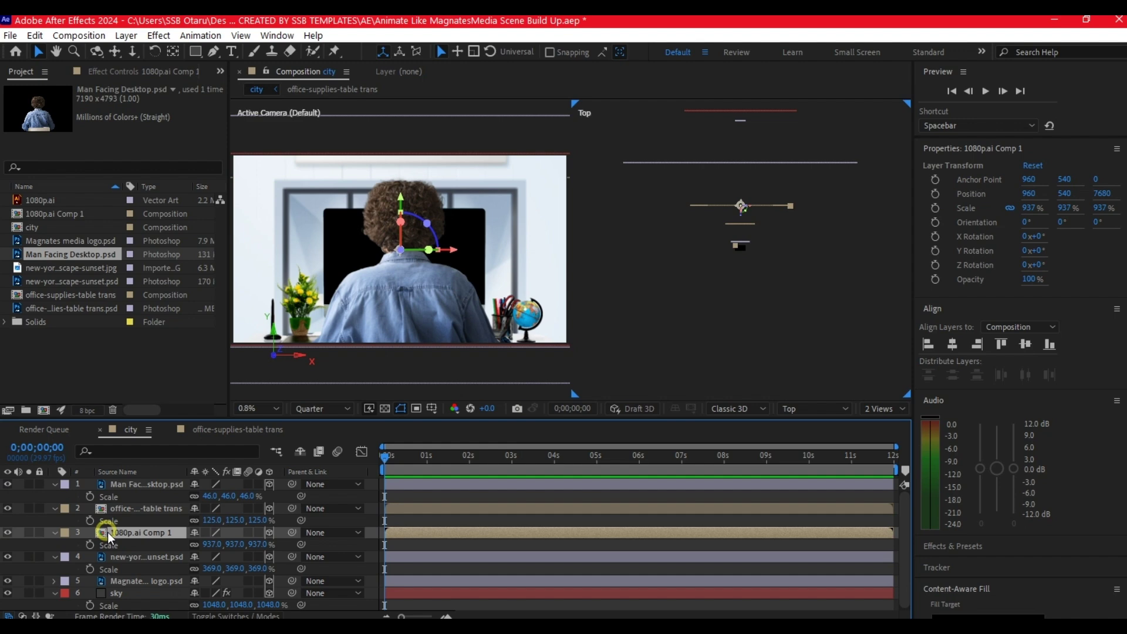
pyautogui.doubleClick(107, 533)
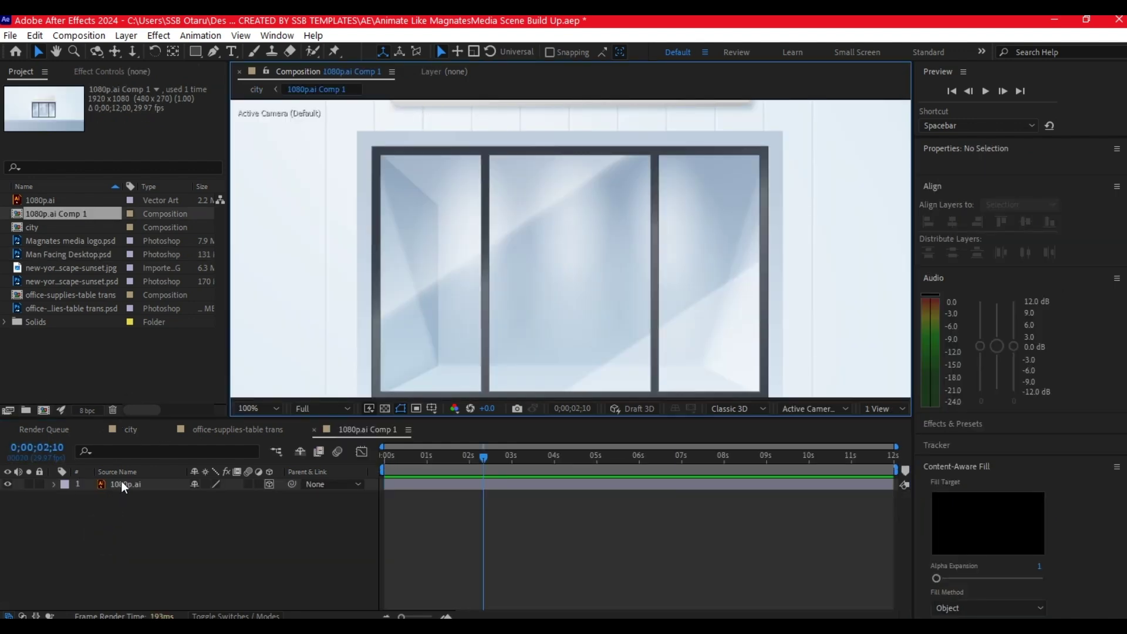
pyautogui.click(121, 483)
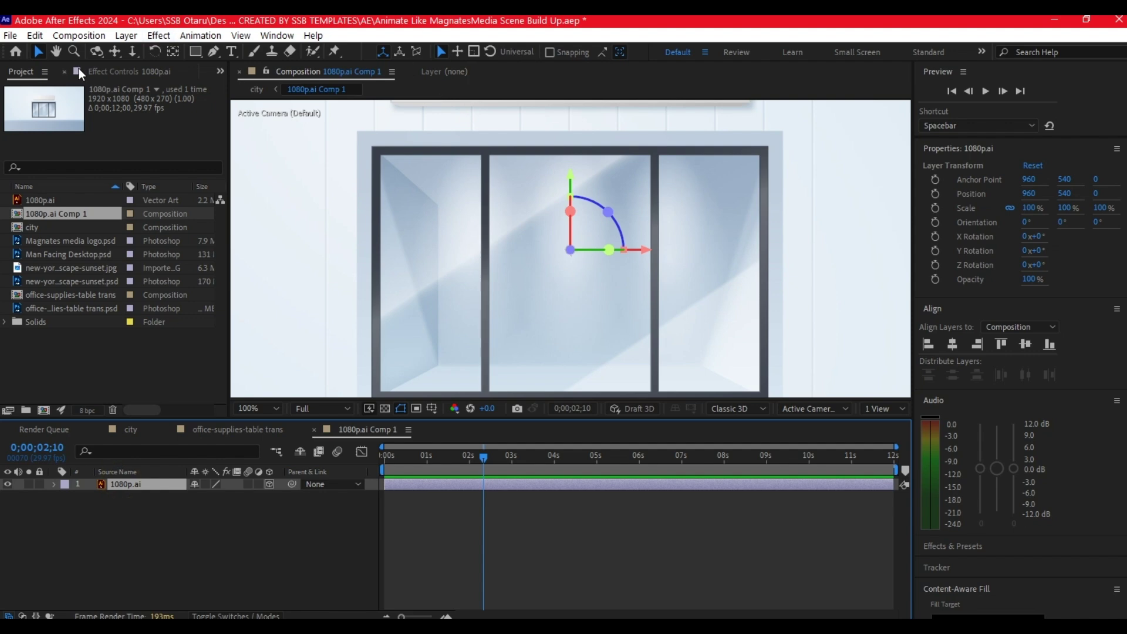
pyautogui.moveTo(192, 52); pyautogui.dragTo(236, 68)
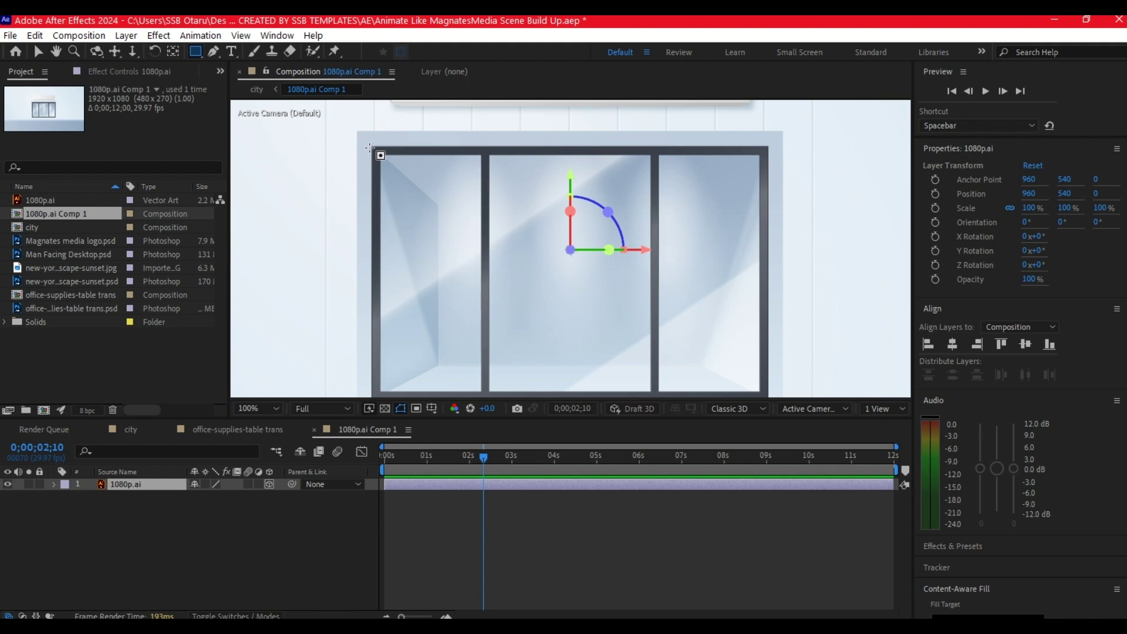
pyautogui.moveTo(369, 148); pyautogui.dragTo(763, 394)
pyautogui.press('v')
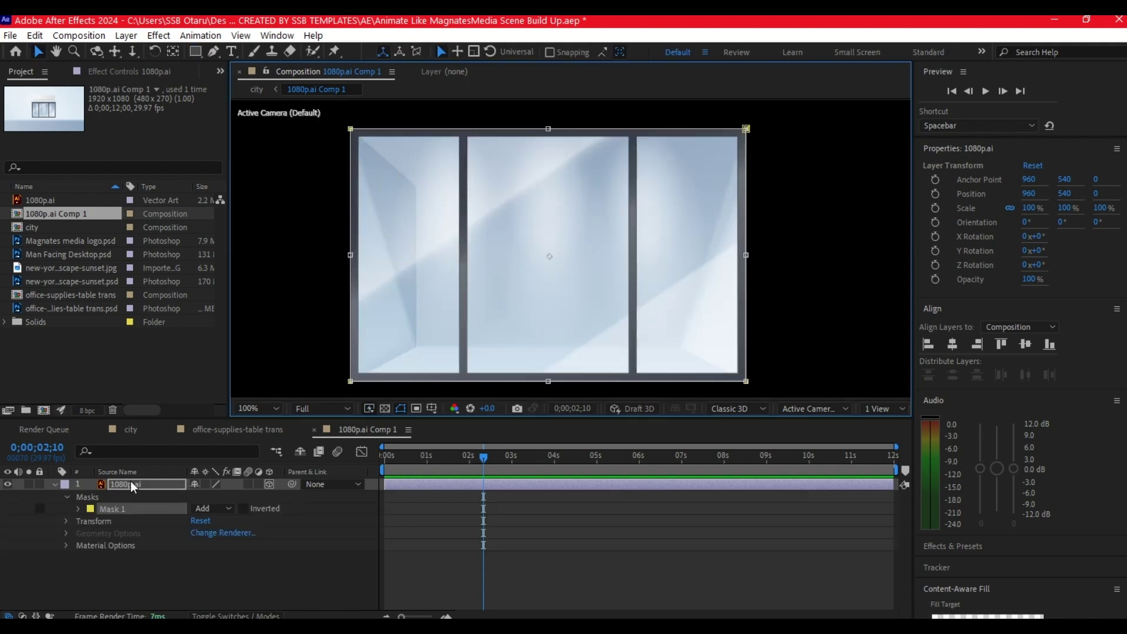
# - Duplicate the masked 1080p.ai layer and set the top copy's Mask 1 to Subtract
pyautogui.hotkey('ctrl', 'd')
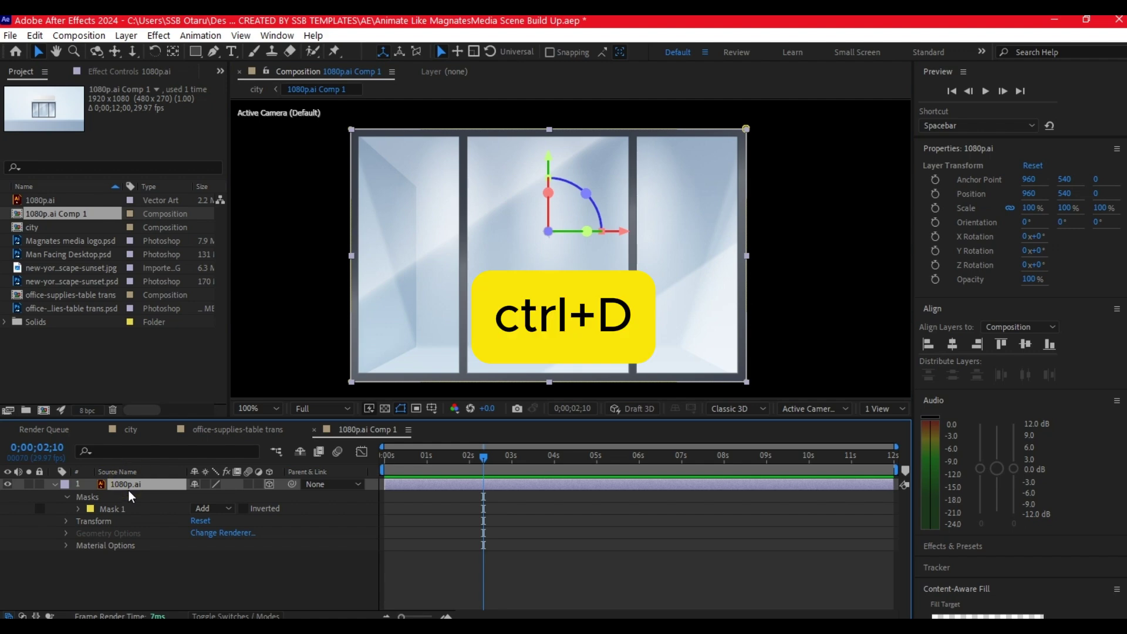
pyautogui.hotkey('ctrl', 'd')
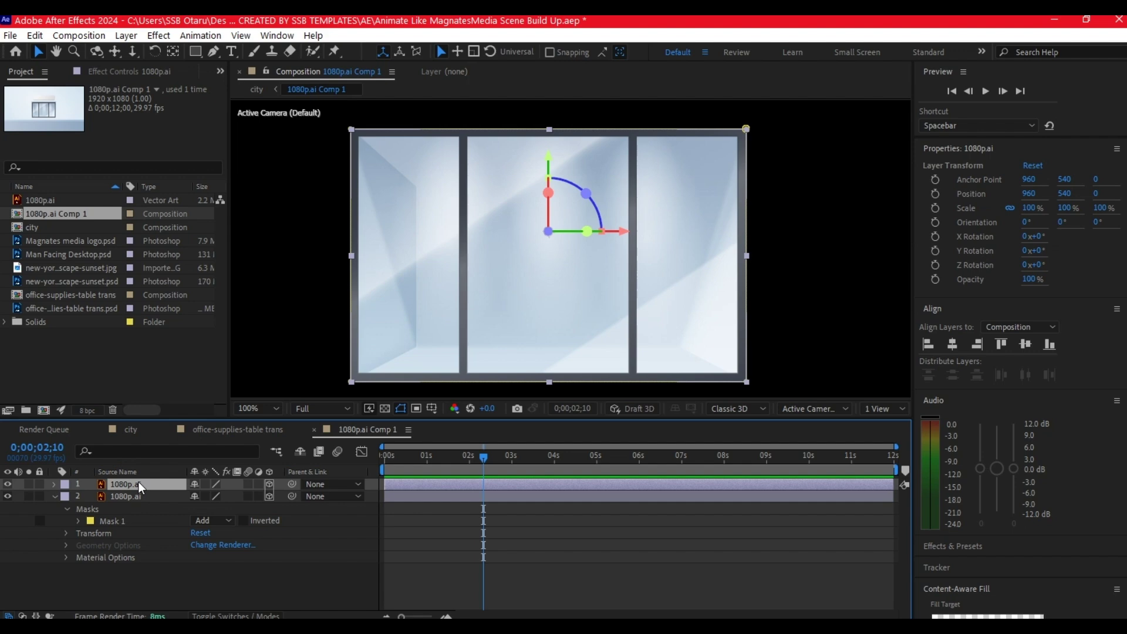
pyautogui.press('m')
pyautogui.press('m')
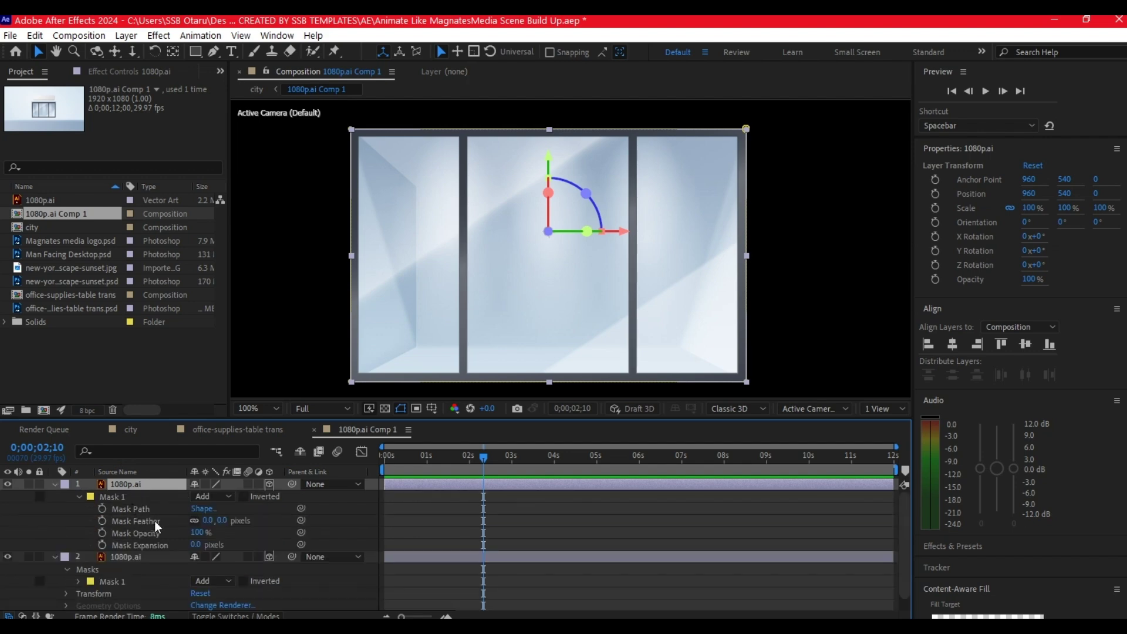
pyautogui.click(229, 496)
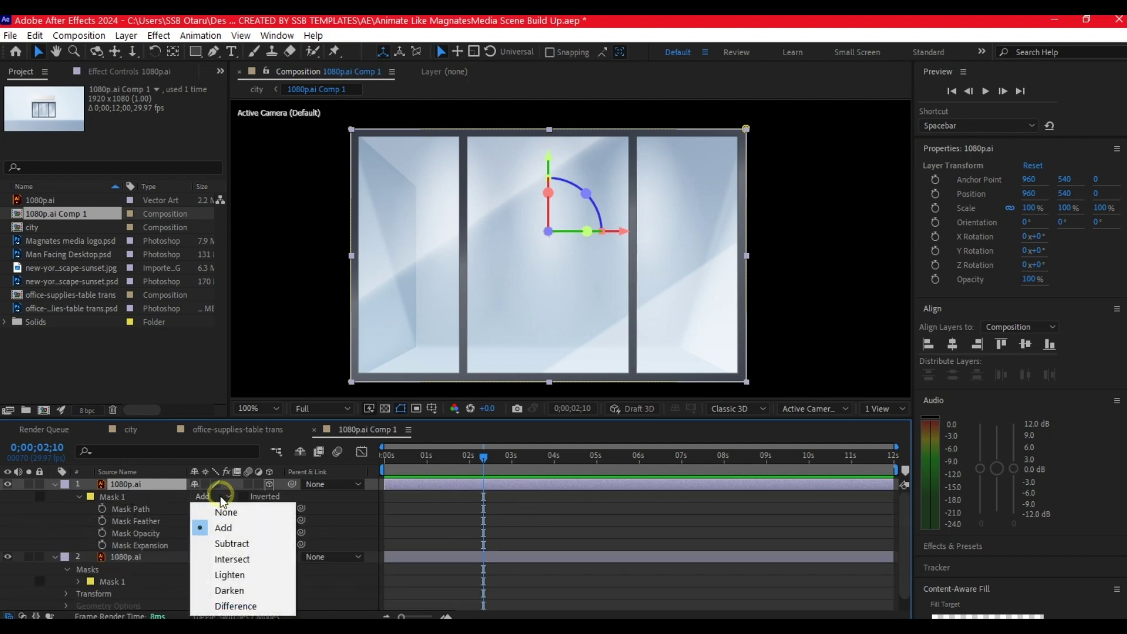
pyautogui.click(233, 544)
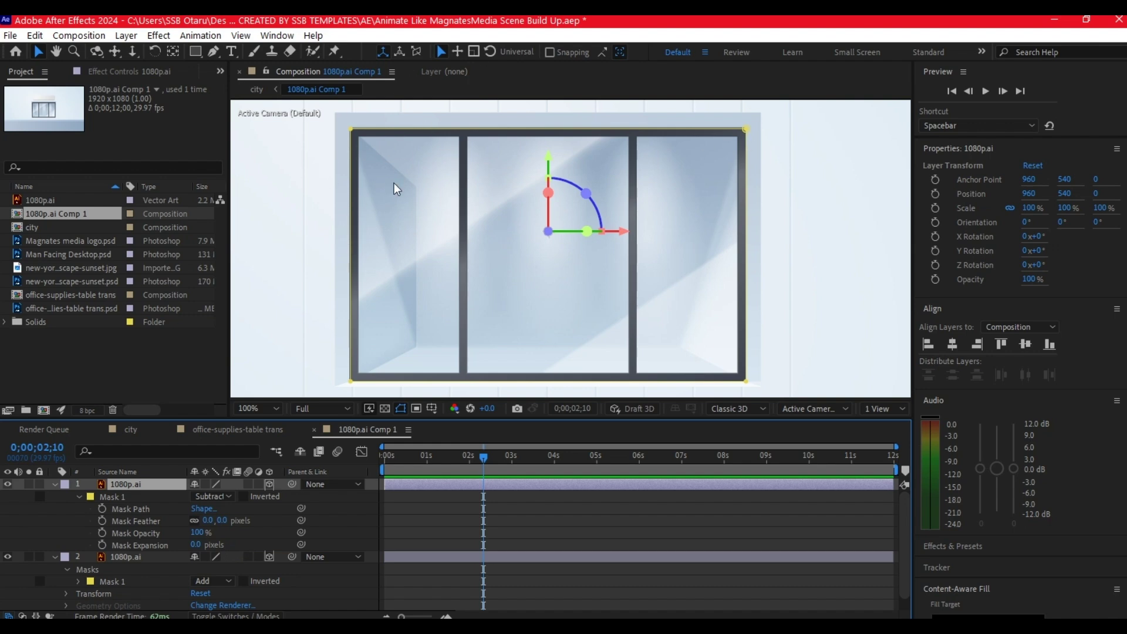
pyautogui.click(54, 484)
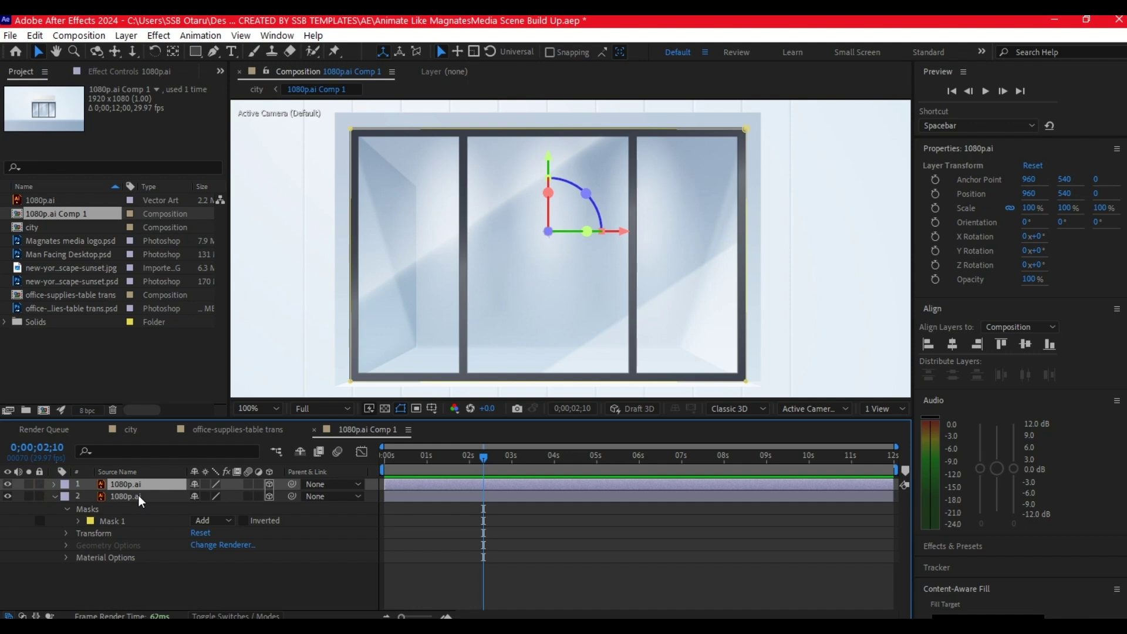
pyautogui.click(124, 497)
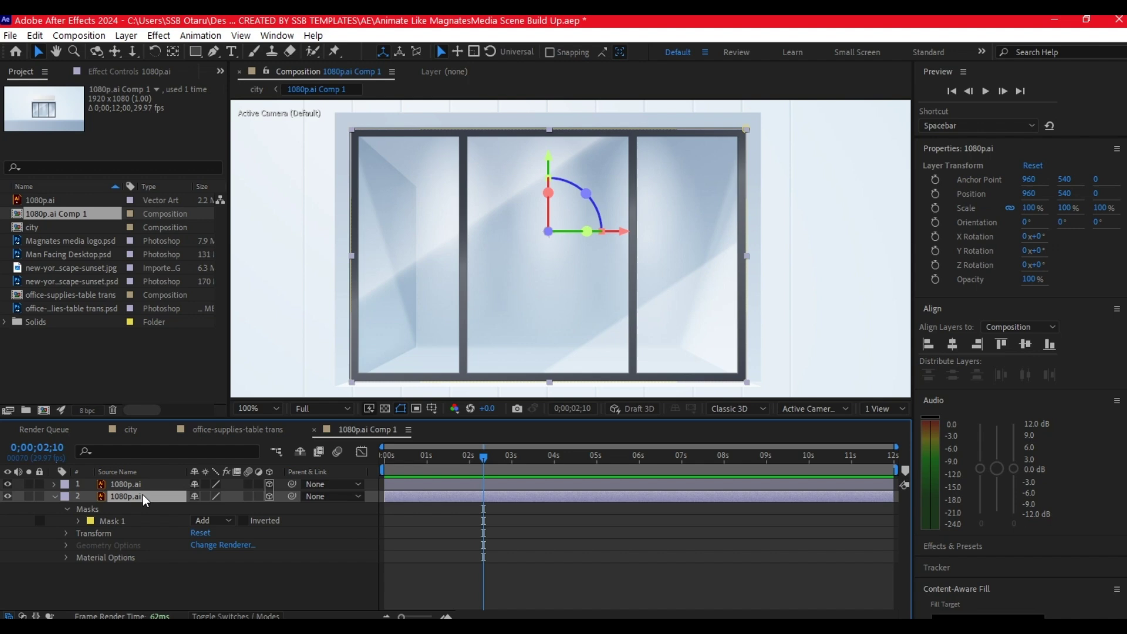
pyautogui.click(135, 485)
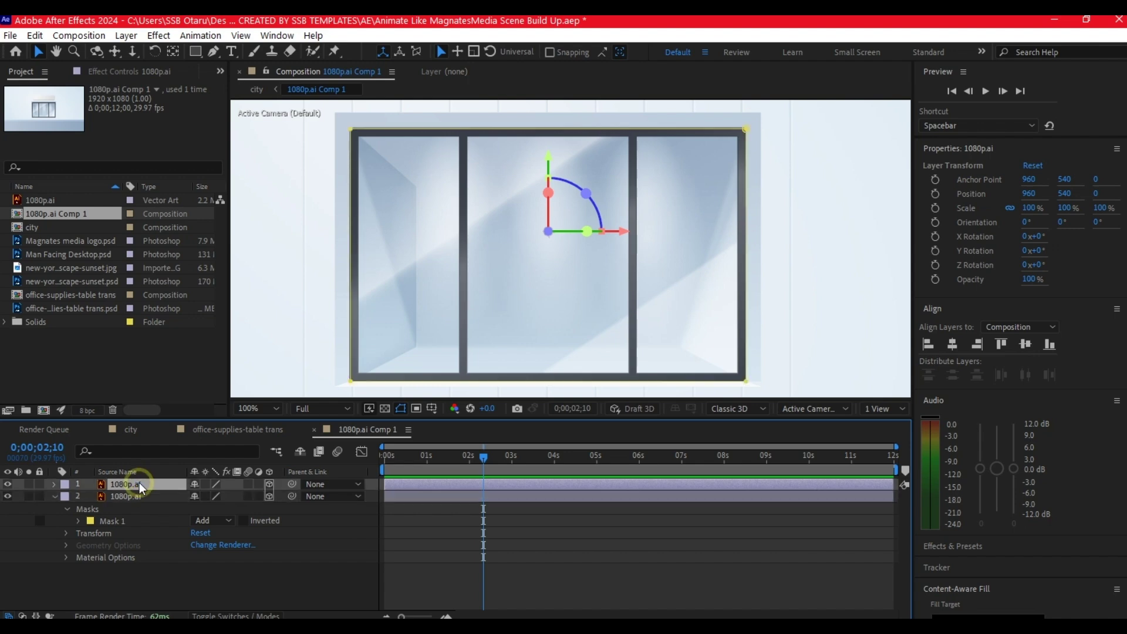
# - Add a third 1080p.ai window copy at 37% opacity and return to the city composition
pyautogui.hotkey('ctrl', 'd')
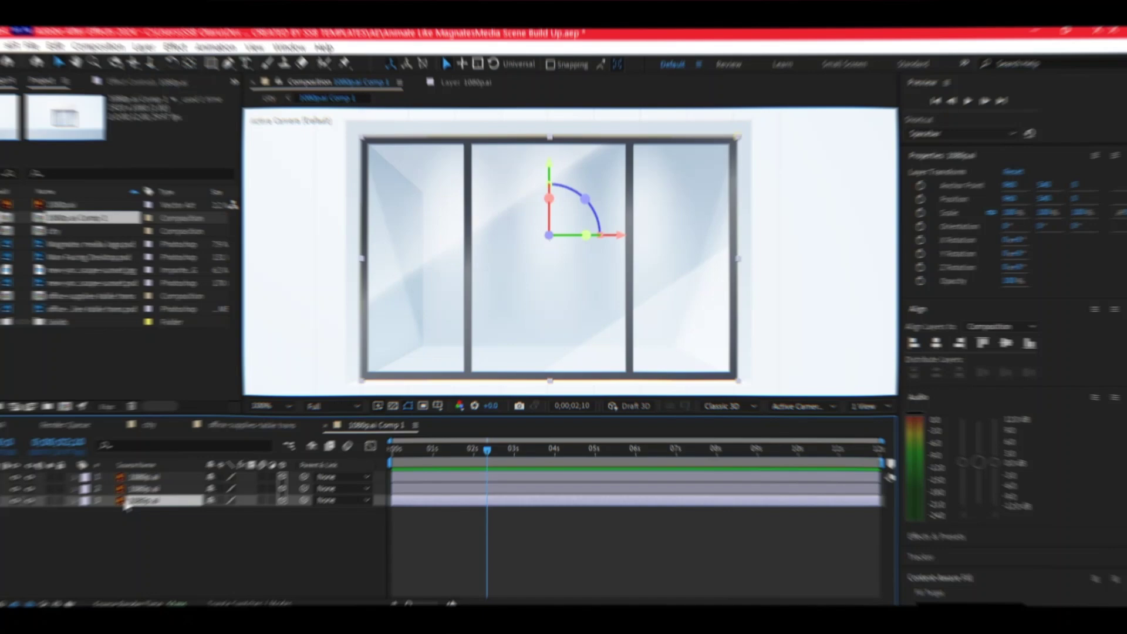
pyautogui.click(106, 509)
pyautogui.press('t')
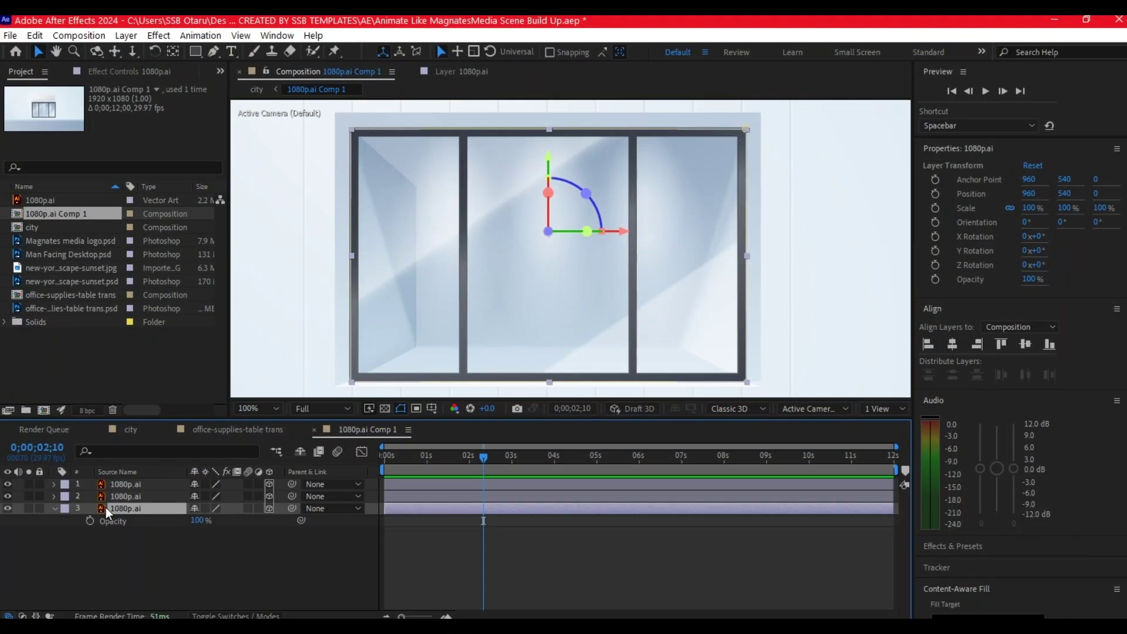
pyautogui.moveTo(196, 521); pyautogui.dragTo(158, 520)
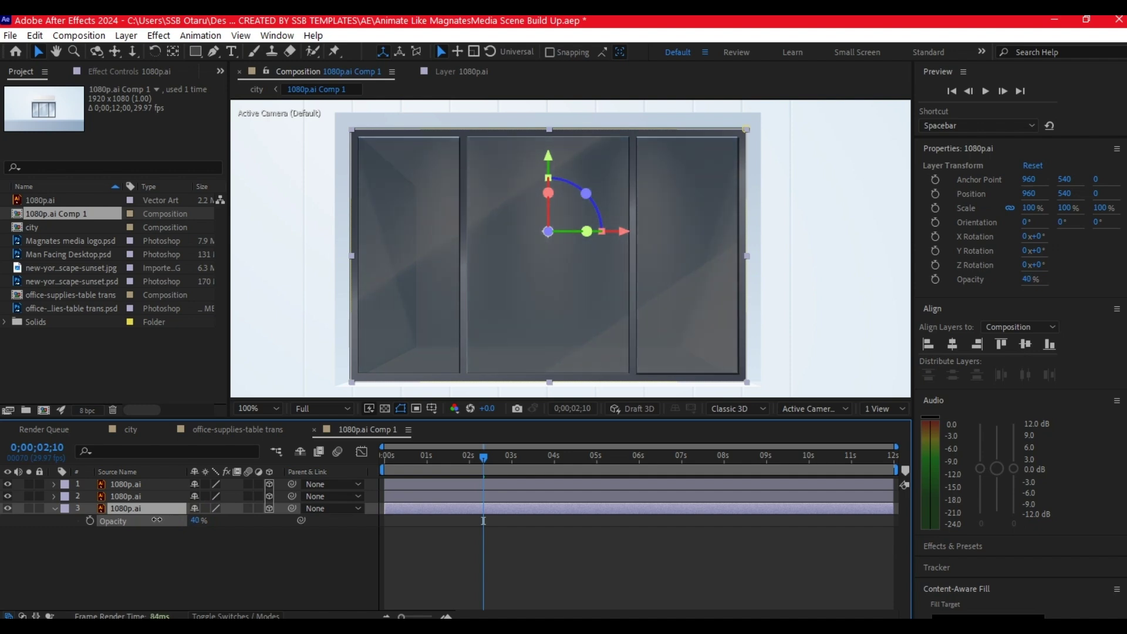
pyautogui.moveTo(155, 520); pyautogui.dragTo(152, 519)
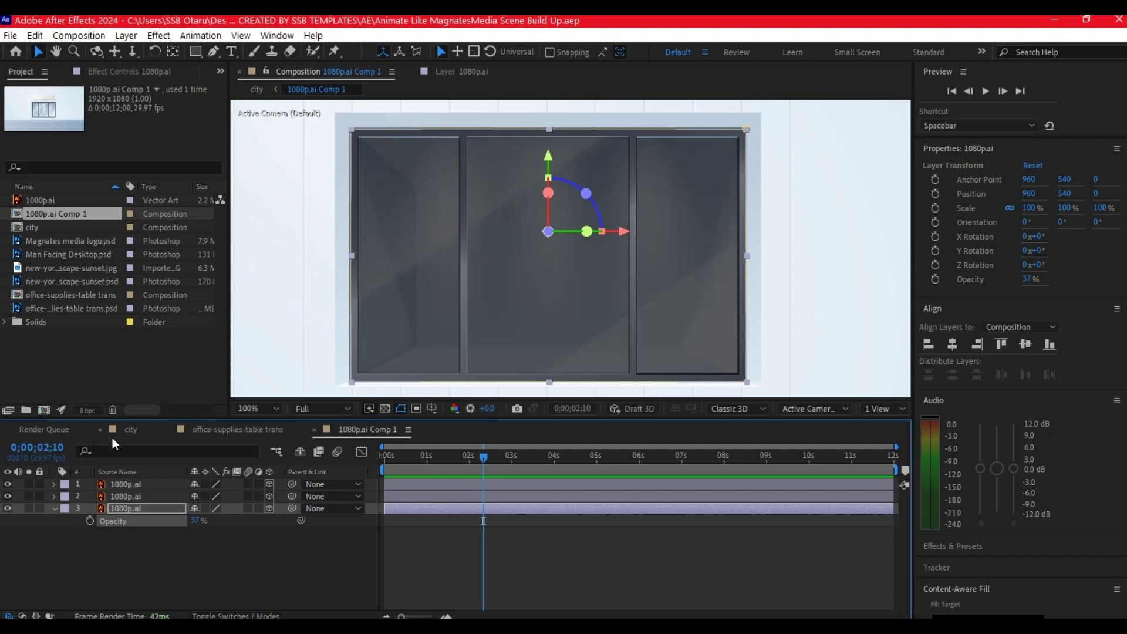
pyautogui.click(145, 426)
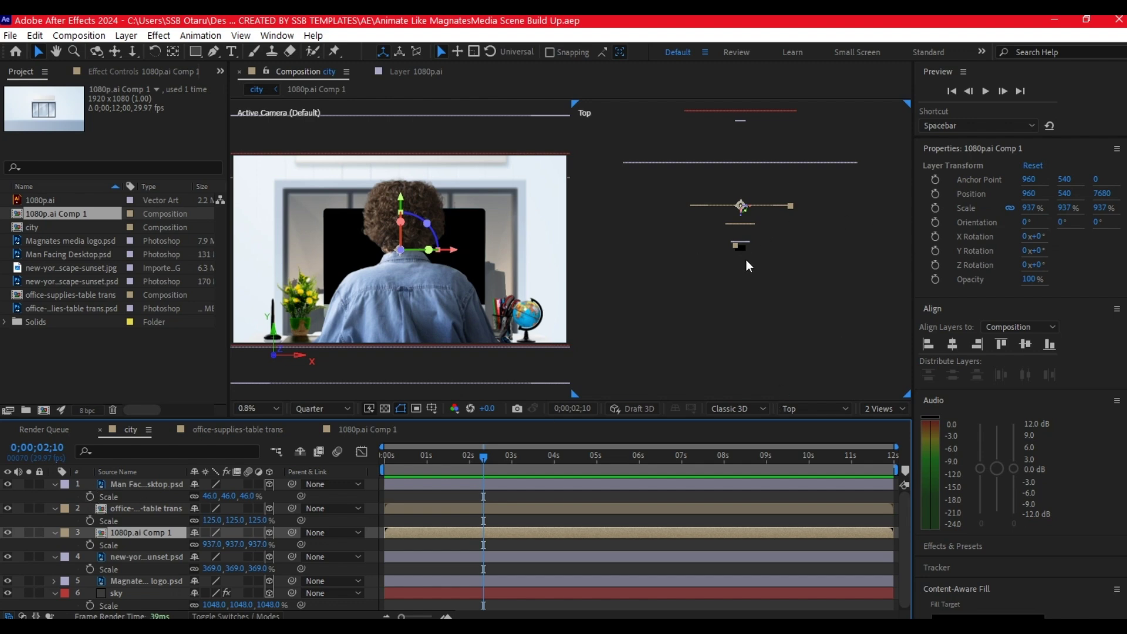
# - Switch the city viewer to 1 View layout with Fit magnification
pyautogui.click(885, 408)
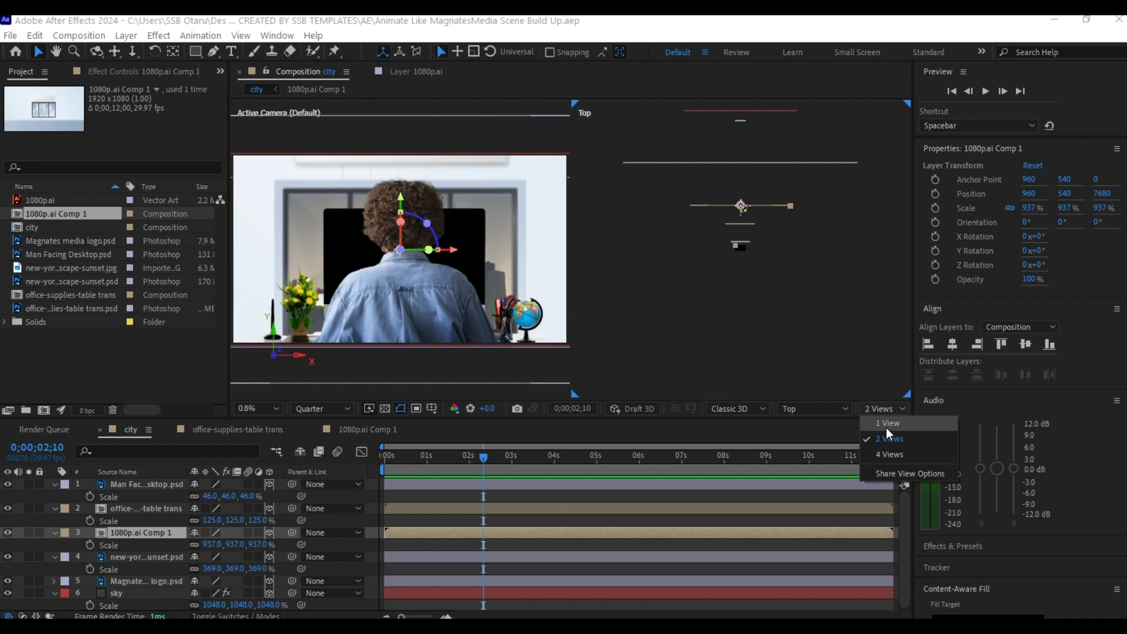
pyautogui.click(888, 423)
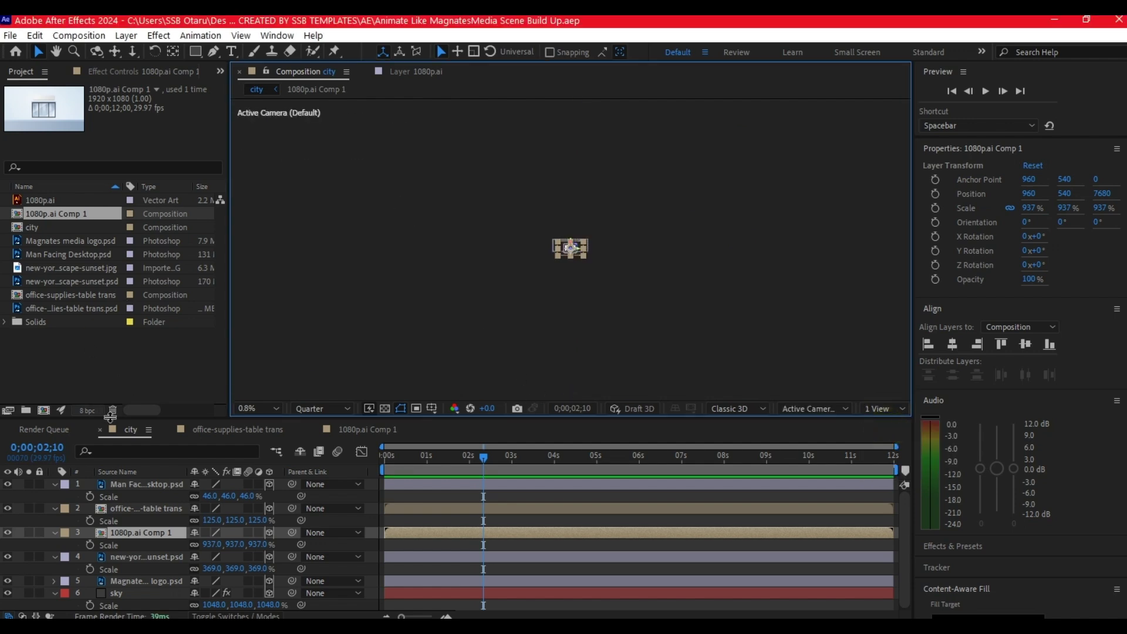
pyautogui.click(251, 410)
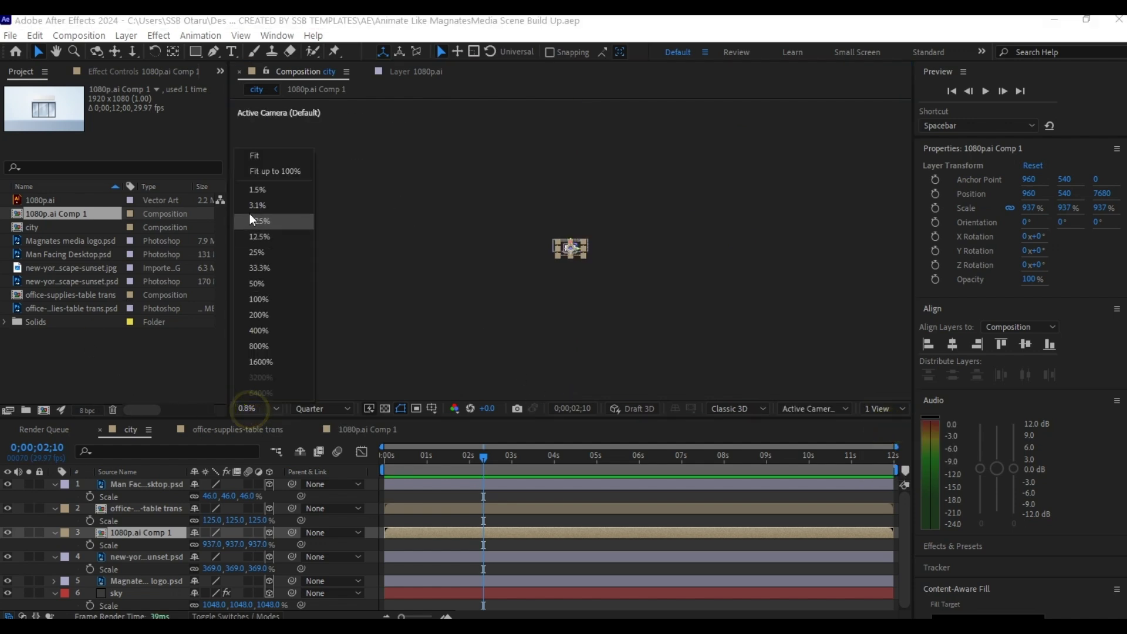
pyautogui.click(253, 155)
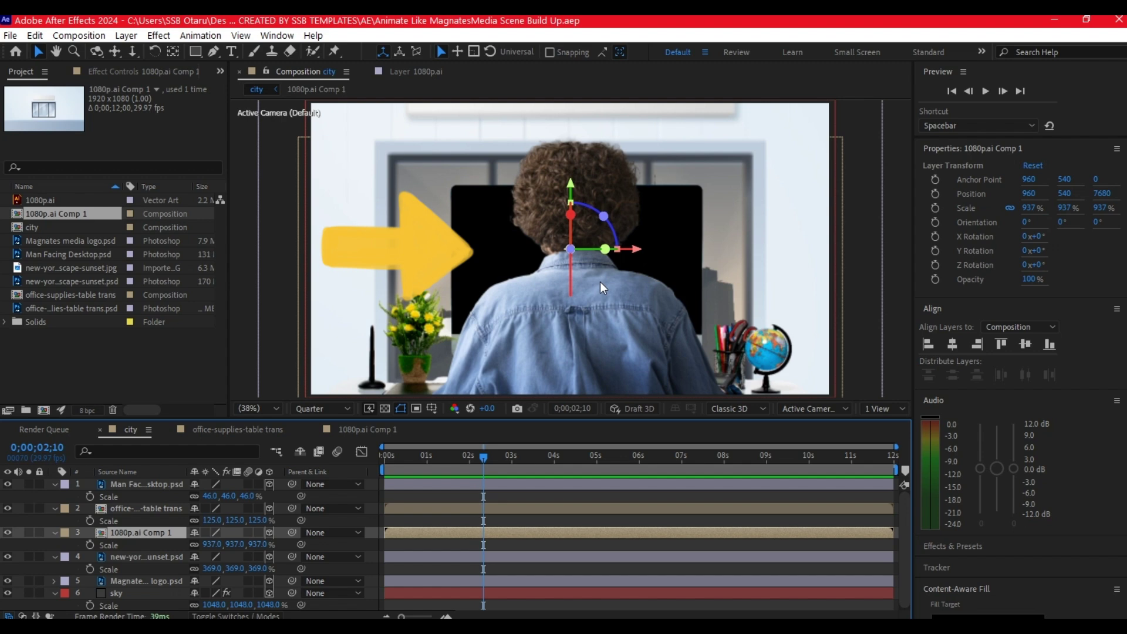
# - Open office-supplies-table trans and add How A Kid With $0 Created Nike.mp4 from Downloads
pyautogui.doubleClick(101, 507)
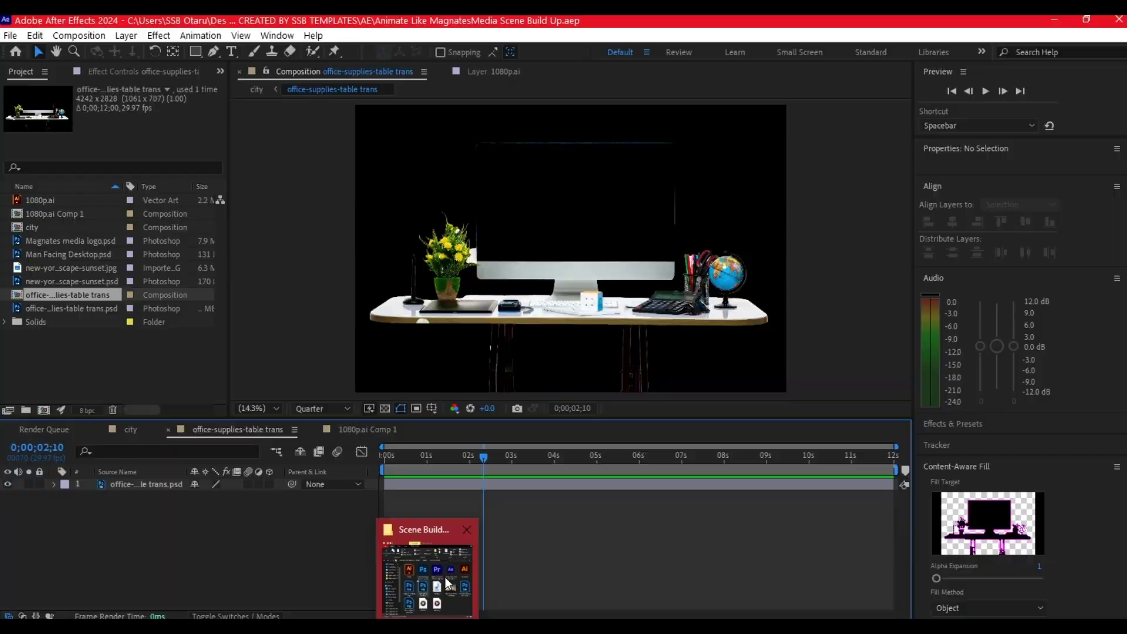
pyautogui.click(445, 576)
pyautogui.click(541, 262)
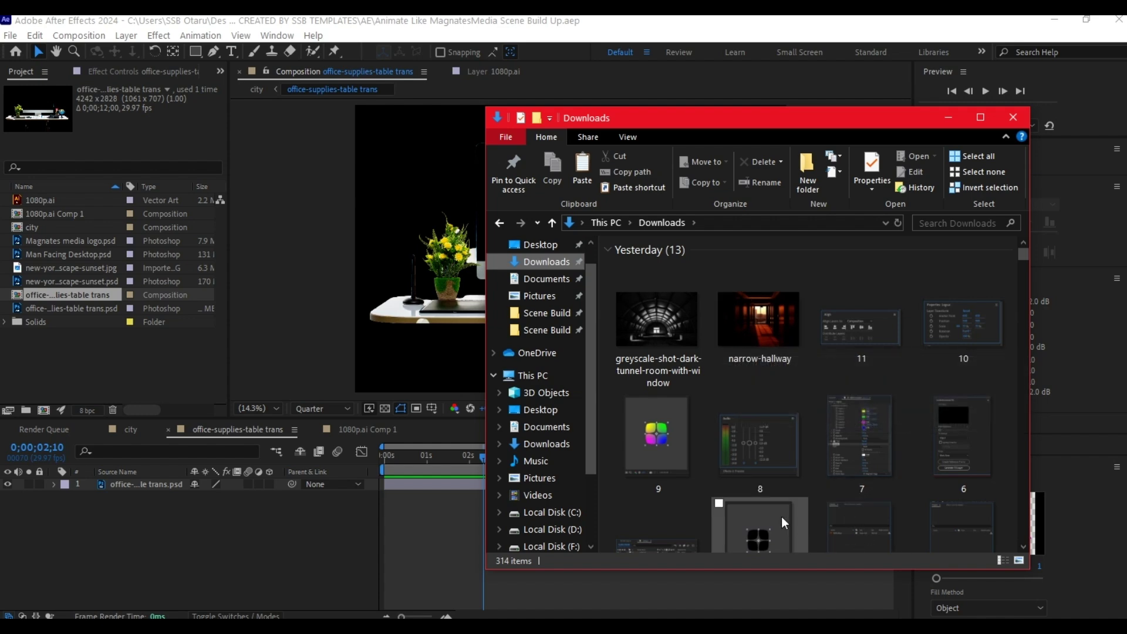
pyautogui.scroll(-5, 672, 383)
pyautogui.moveTo(674, 382); pyautogui.dragTo(122, 526)
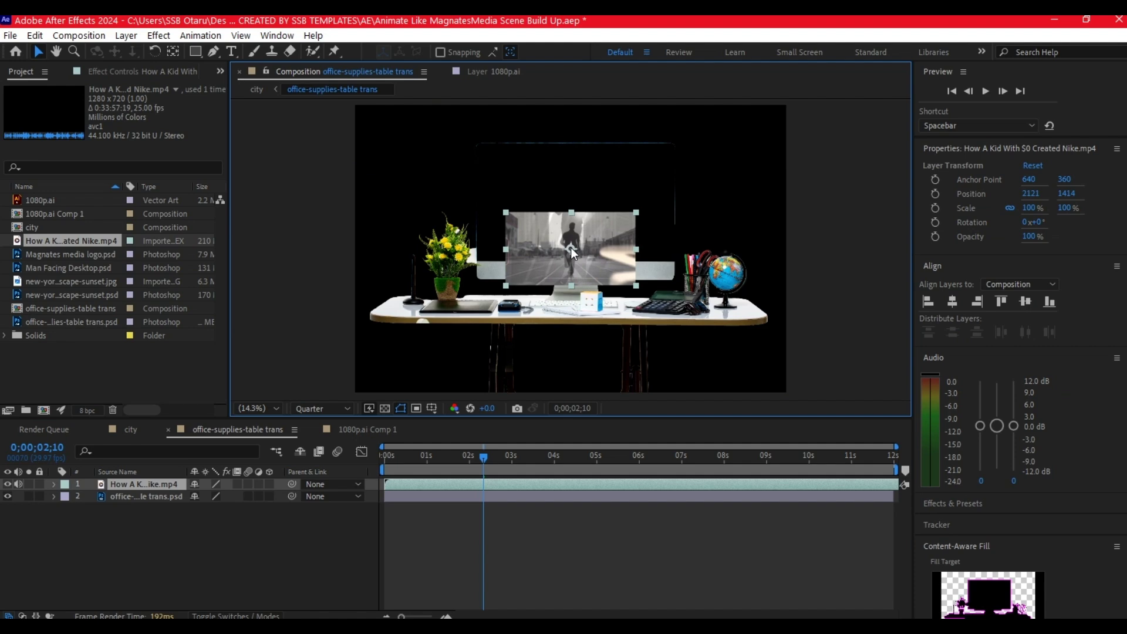
# - Move the Nike video up onto the monitor screen and return to the city composition
pyautogui.moveTo(571, 247); pyautogui.dragTo(579, 200)
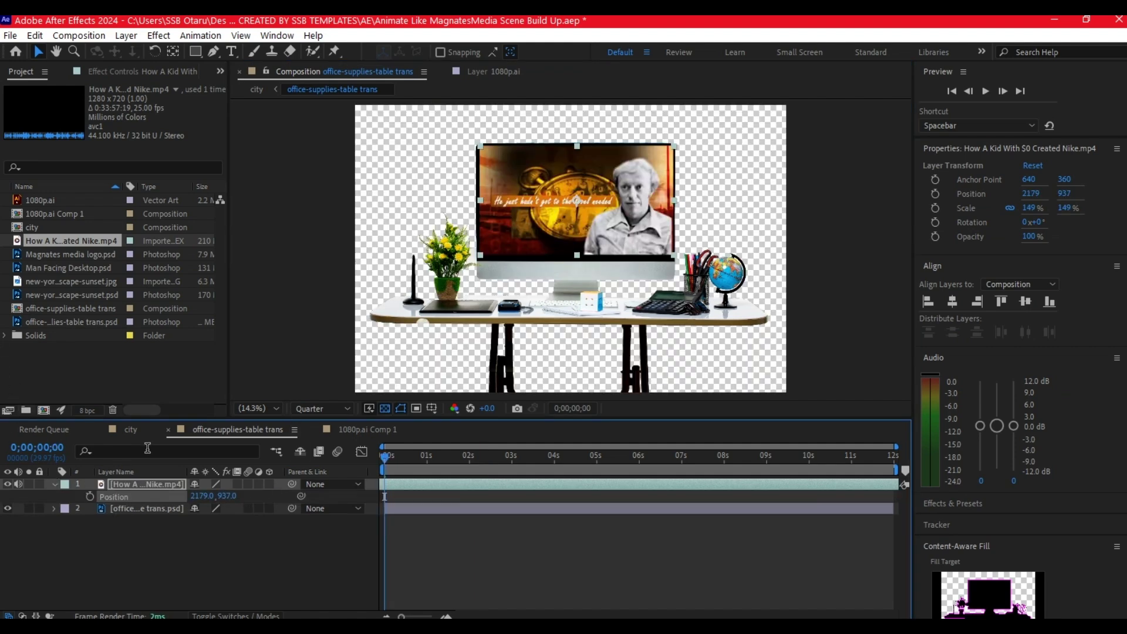
pyautogui.click(131, 430)
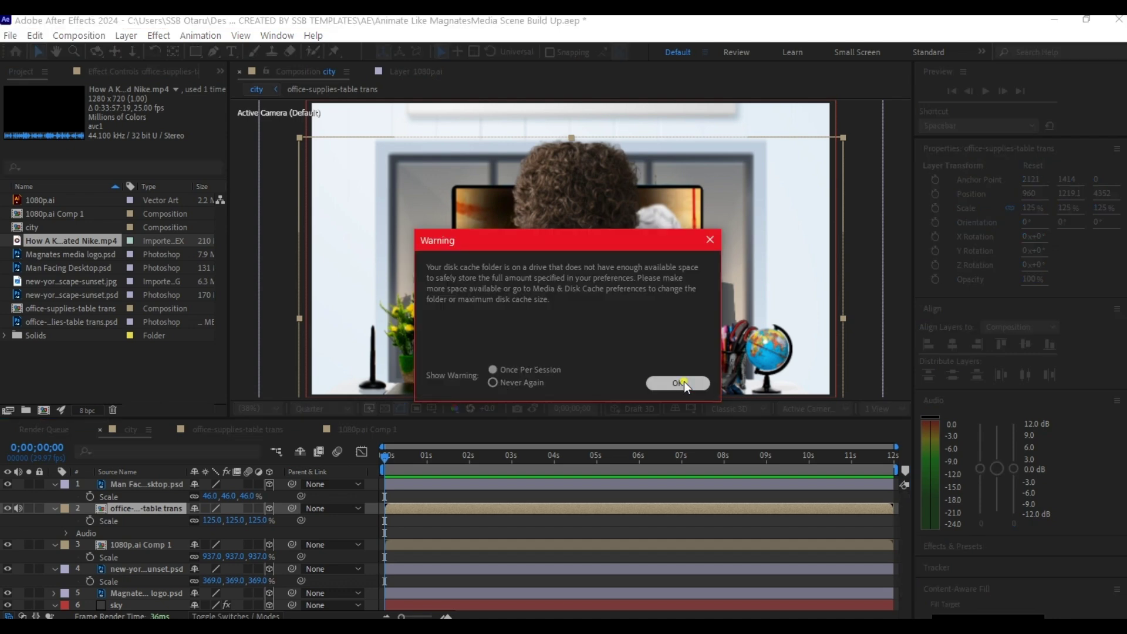
# - Close the disk cache Warning dialog with OK
pyautogui.click(682, 381)
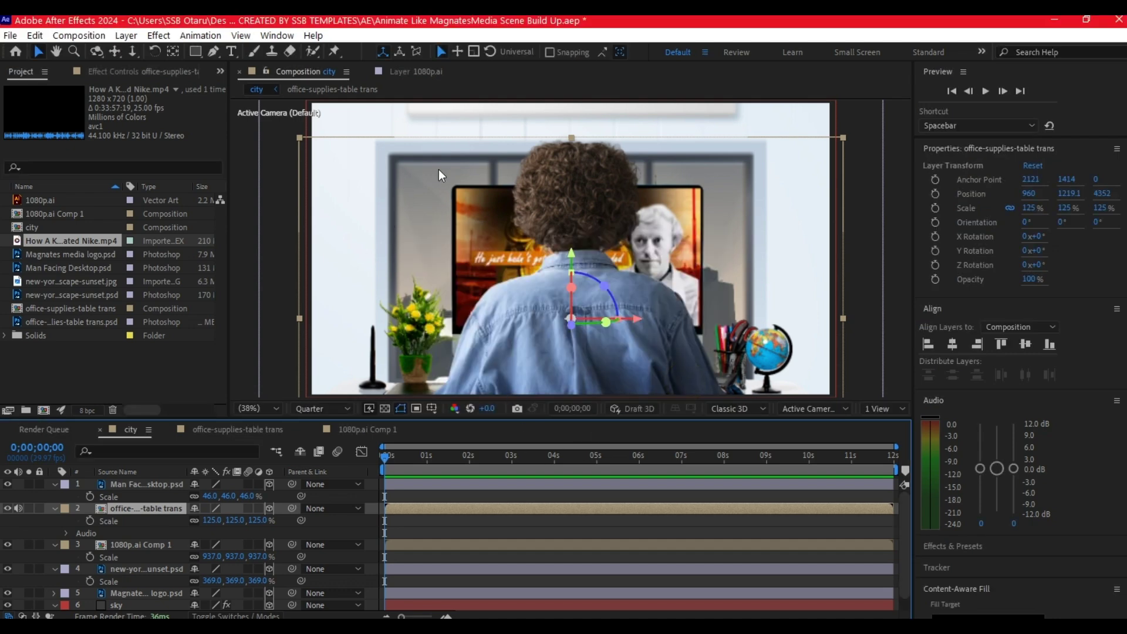